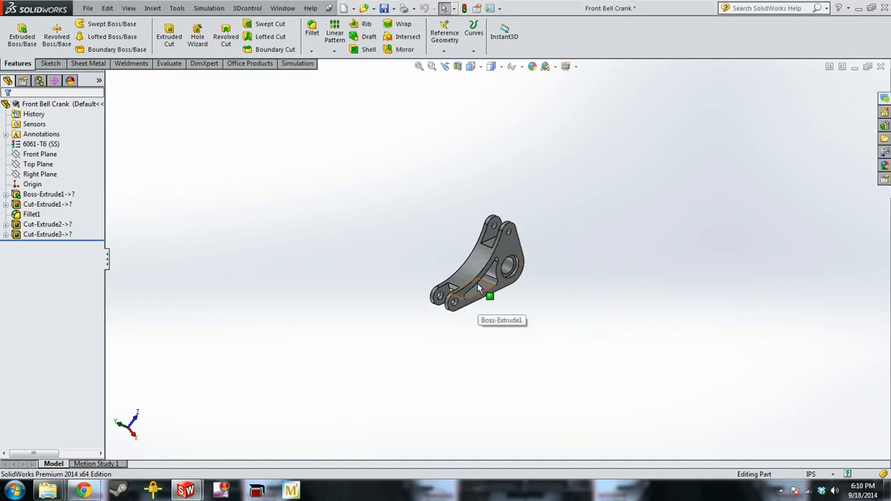
Open the add-in manager and accept the settings with the SolidWorks Simulation add-in enabled
scroll(492, 278, down, 5)
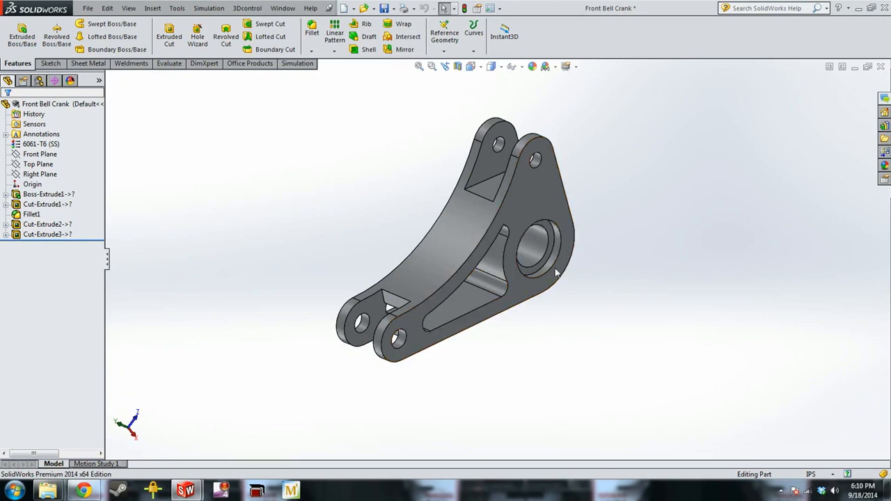
click(177, 8)
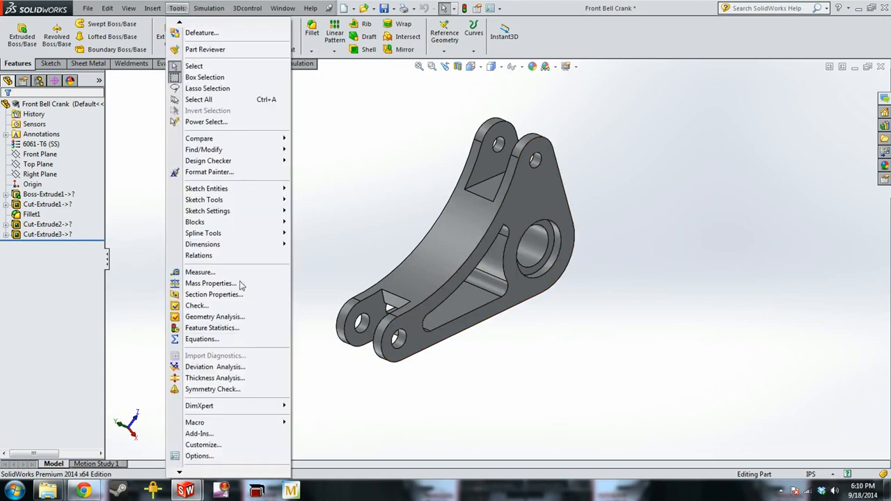
click(217, 434)
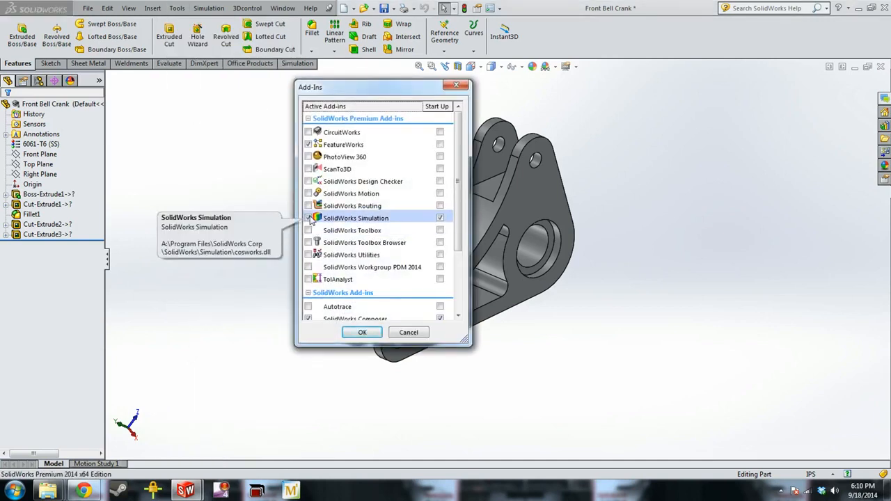
click(359, 333)
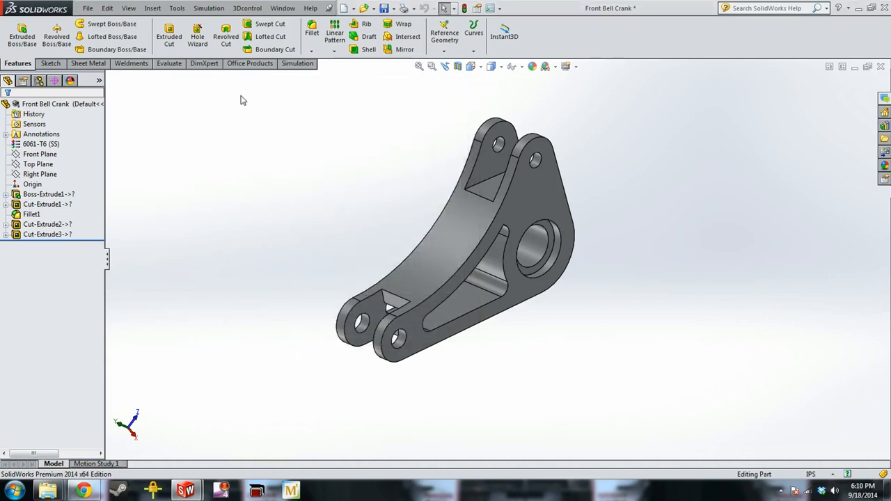
Create a new Static simulation study named Static 1 for the bell crank
click(297, 64)
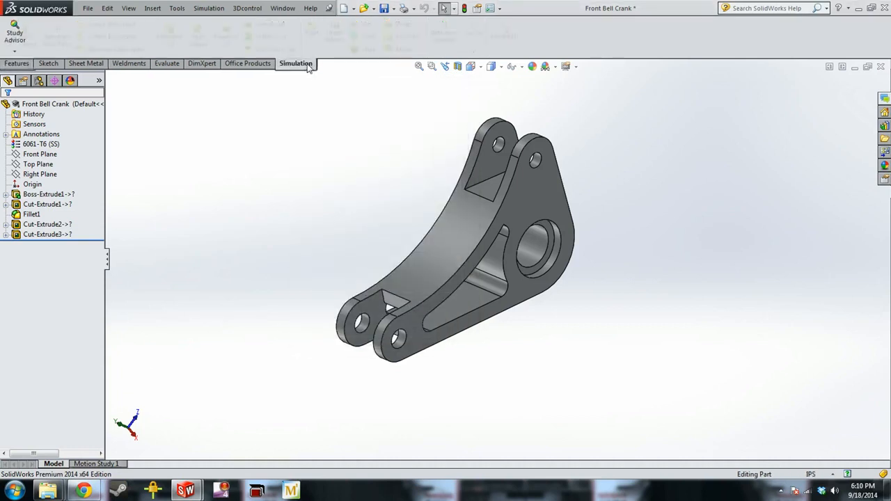
click(14, 51)
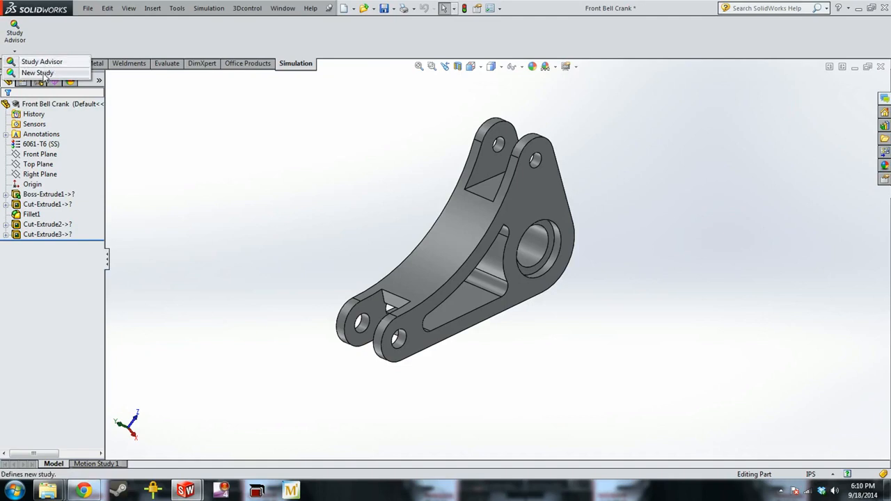
click(38, 73)
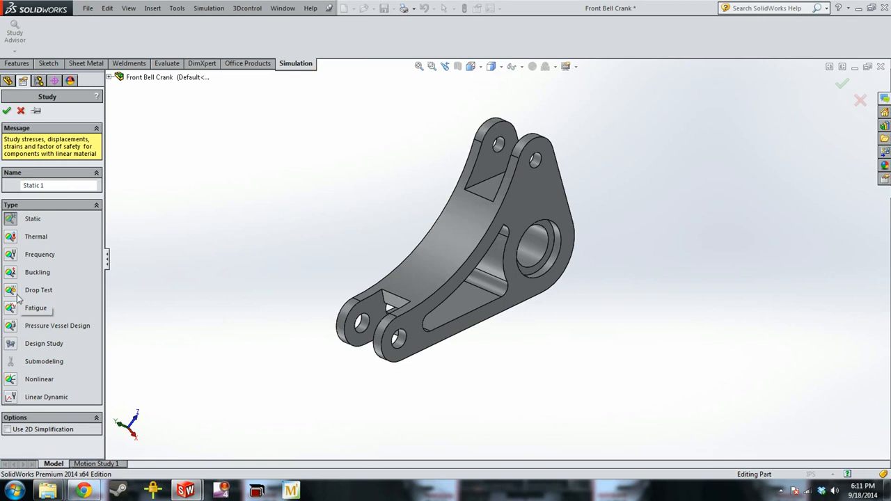
click(8, 111)
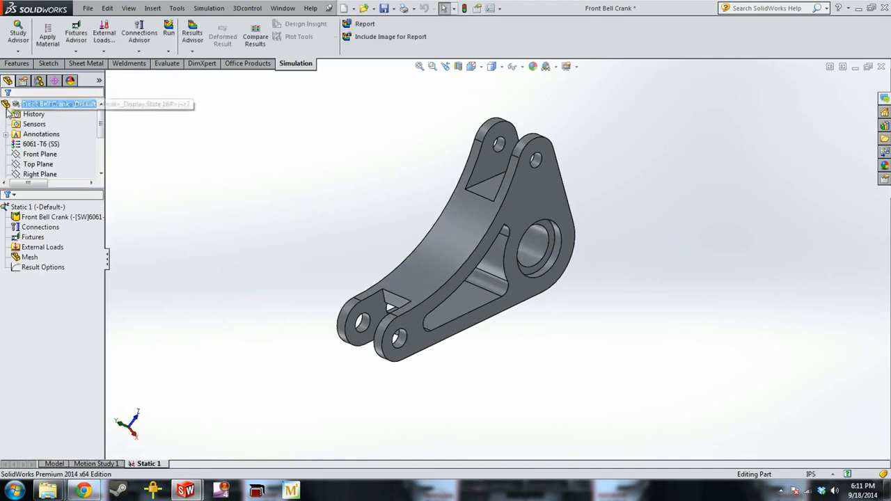
In the Static 1 study's properties, set the results folder to FEA Test inside Solidoworks Scratch
right_click(57, 207)
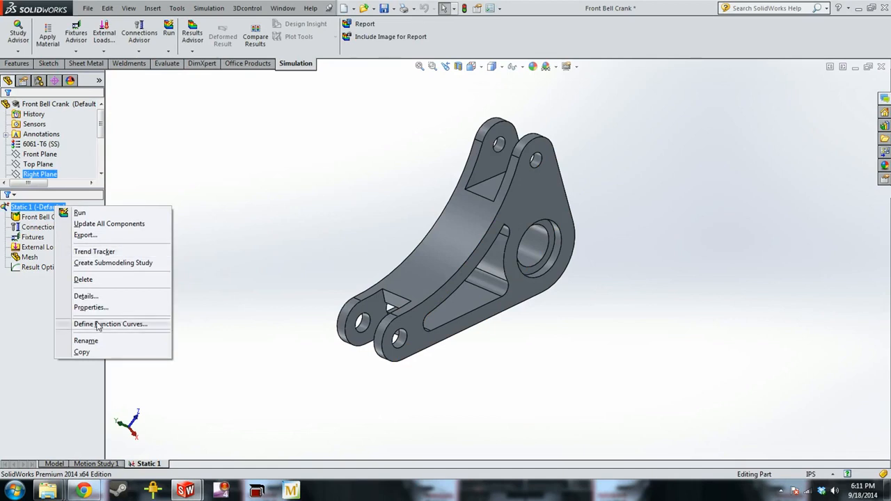
click(257, 262)
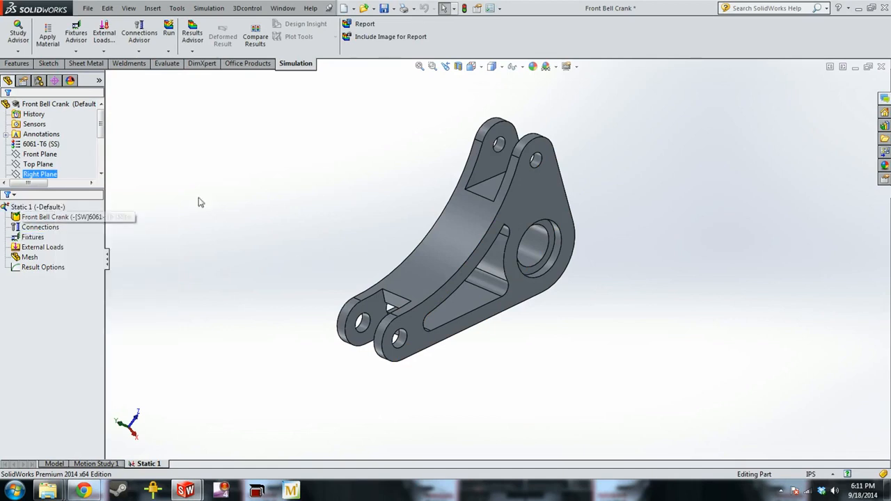
click(52, 208)
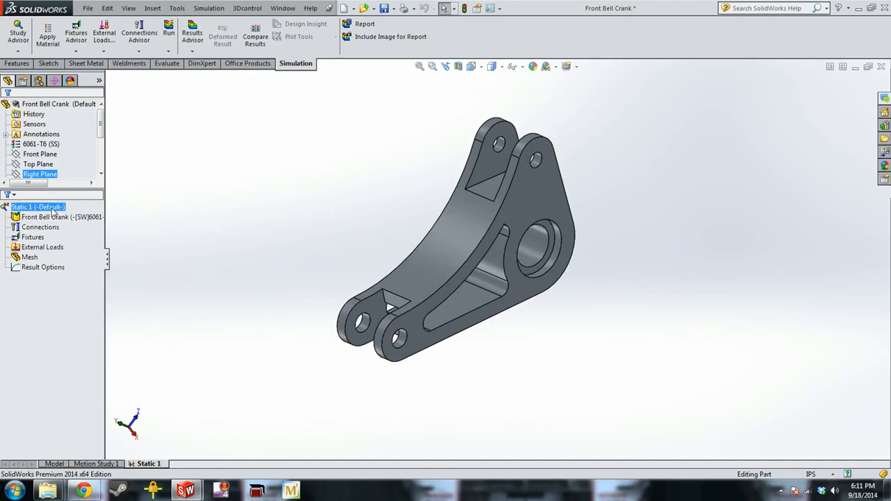
right_click(54, 211)
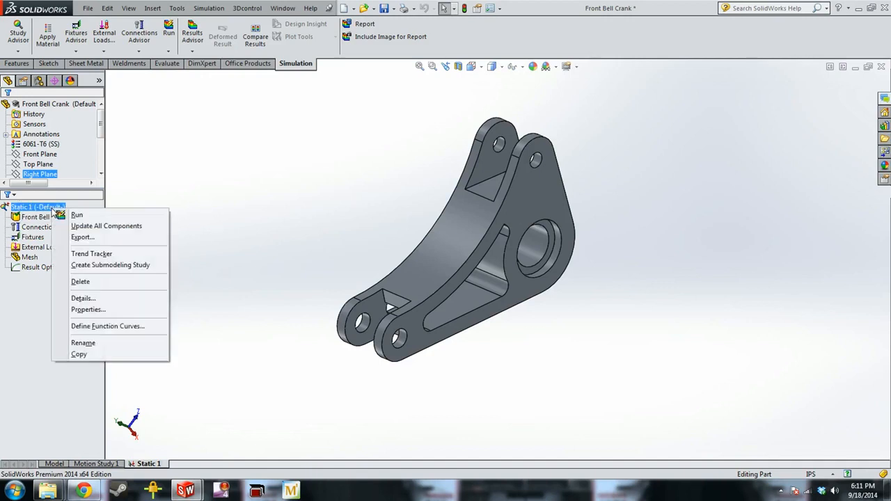
click(88, 309)
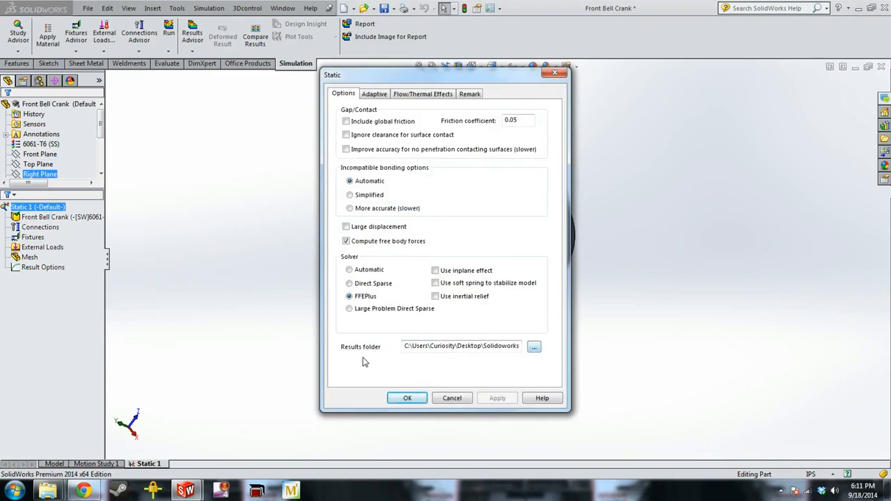
click(533, 347)
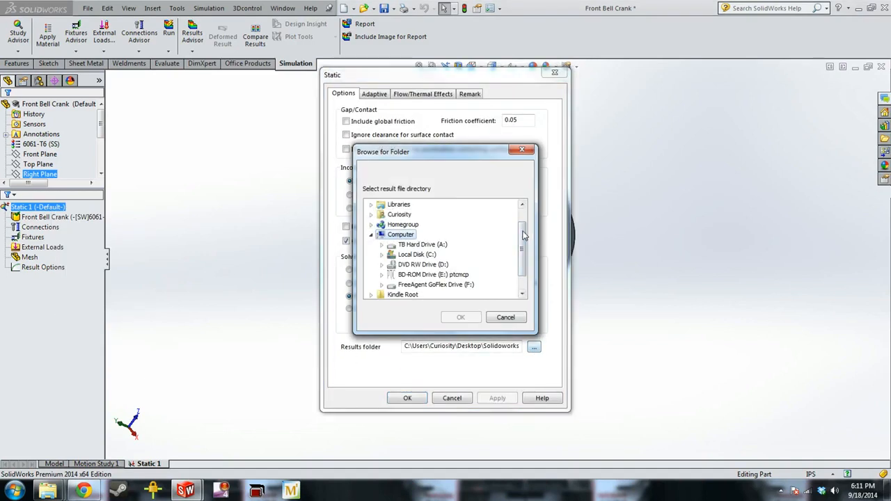
scroll(516, 242, down, 1)
click(384, 287)
click(372, 286)
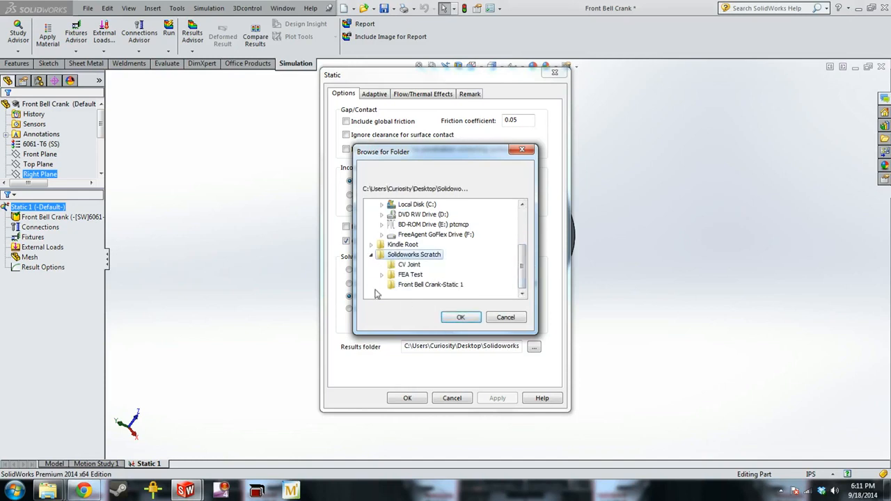
click(415, 275)
click(456, 324)
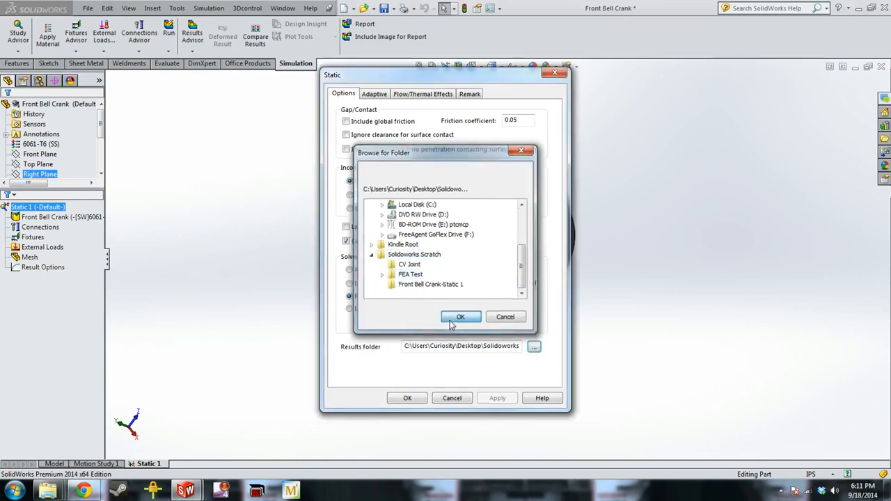
click(408, 398)
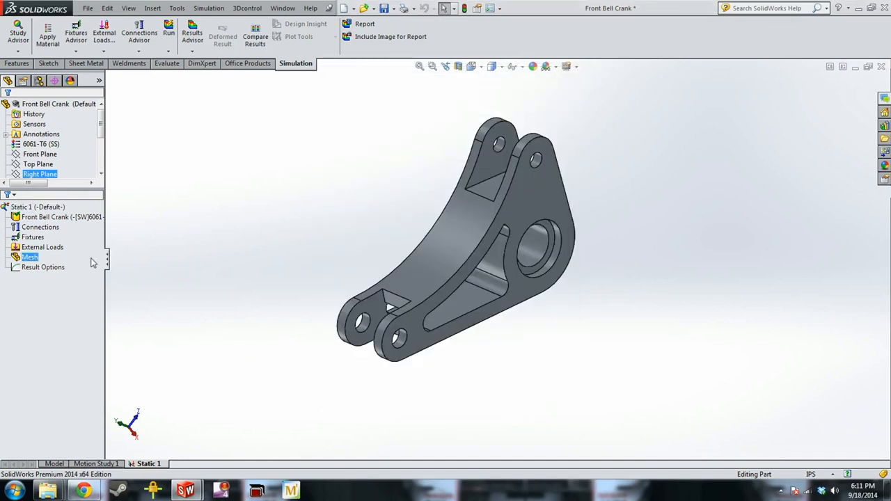
Examine the study's fixtures, external loads and mesh entries, and the bell crank's pivot bore and mounting holes
click(35, 207)
click(37, 238)
click(38, 248)
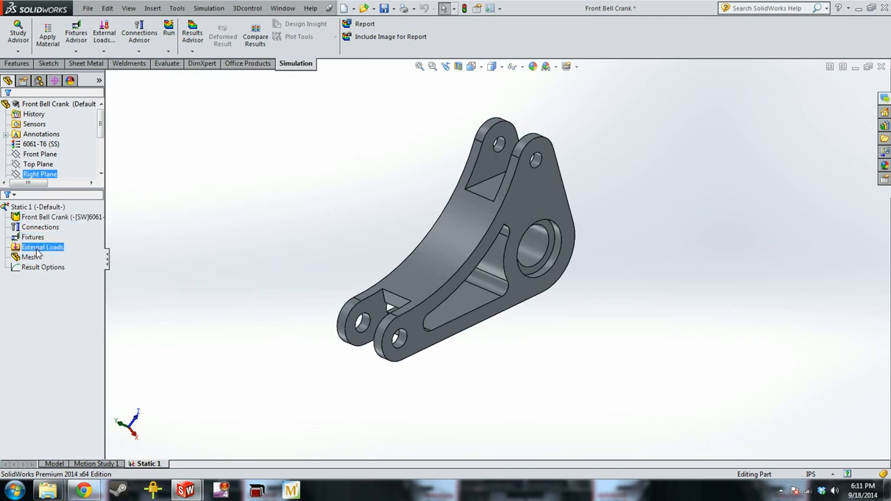
click(38, 258)
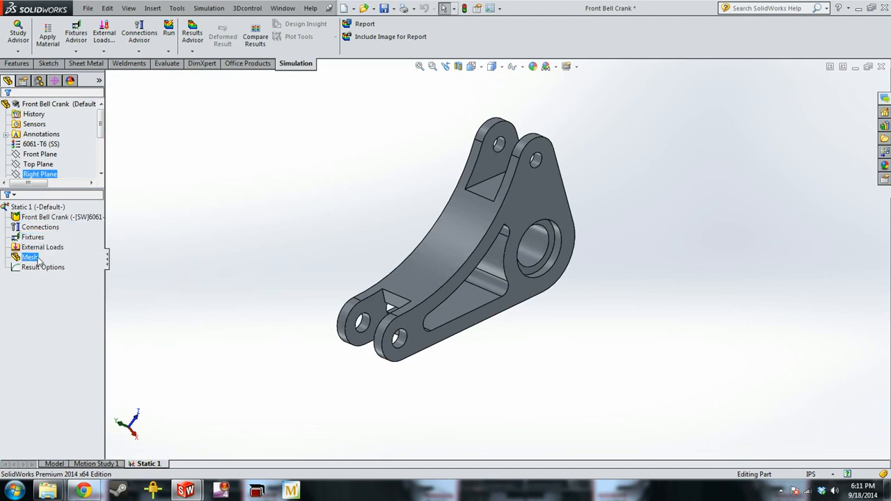
click(33, 237)
click(48, 248)
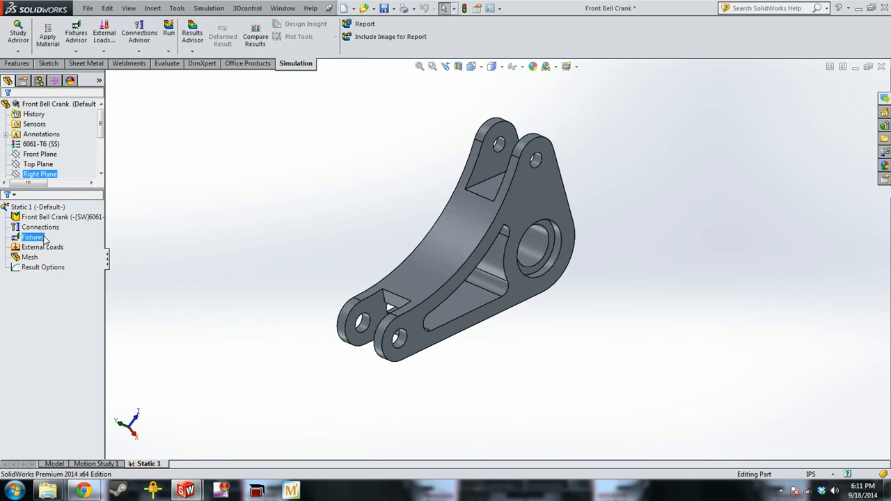
middle_drag(656, 256, 518, 250)
click(518, 251)
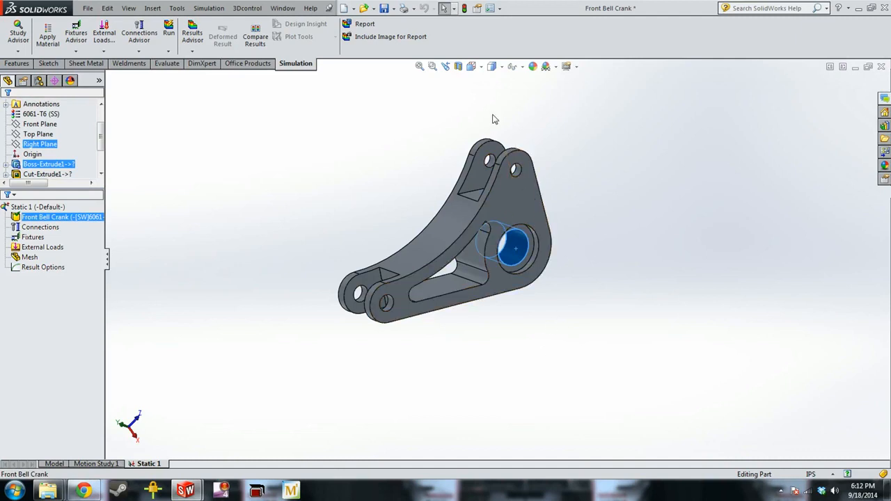
middle_drag(536, 149, 517, 133)
scroll(517, 133, up, 1)
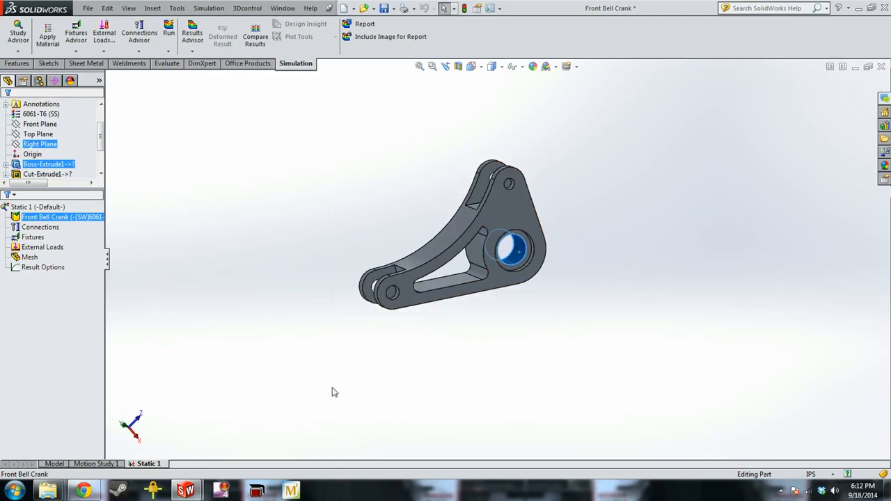
click(285, 317)
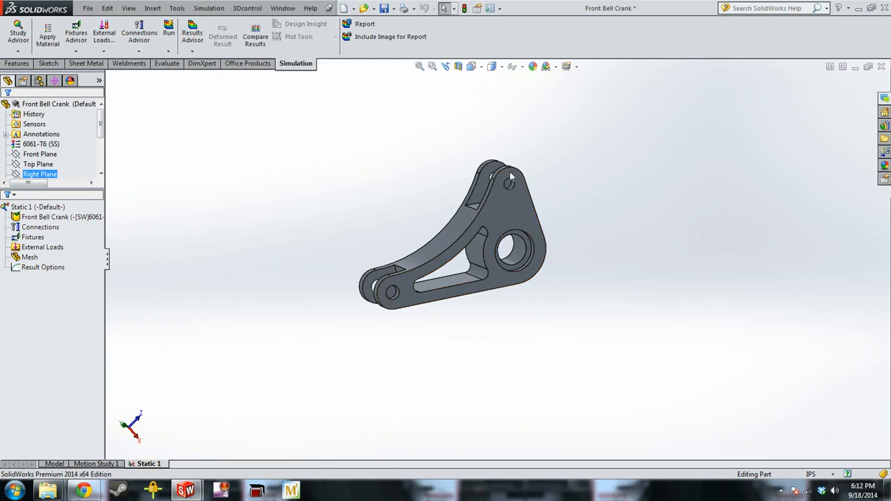
middle_drag(552, 246, 535, 208)
click(36, 246)
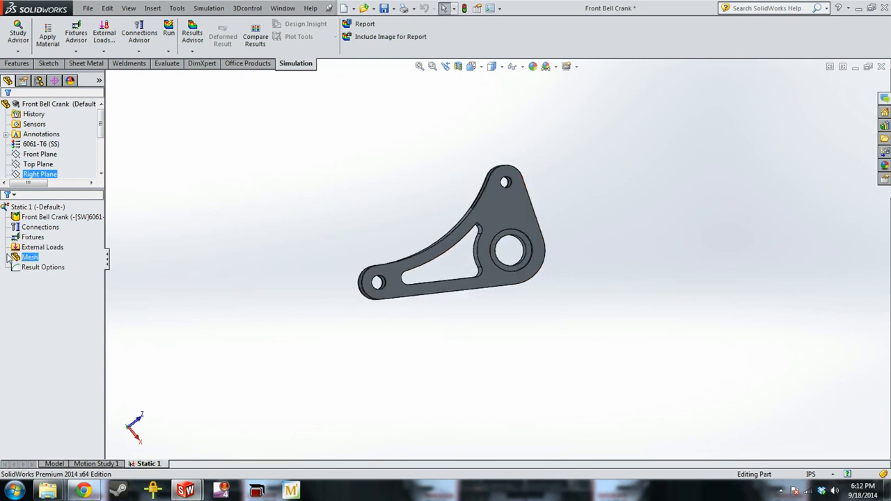
right_click(56, 254)
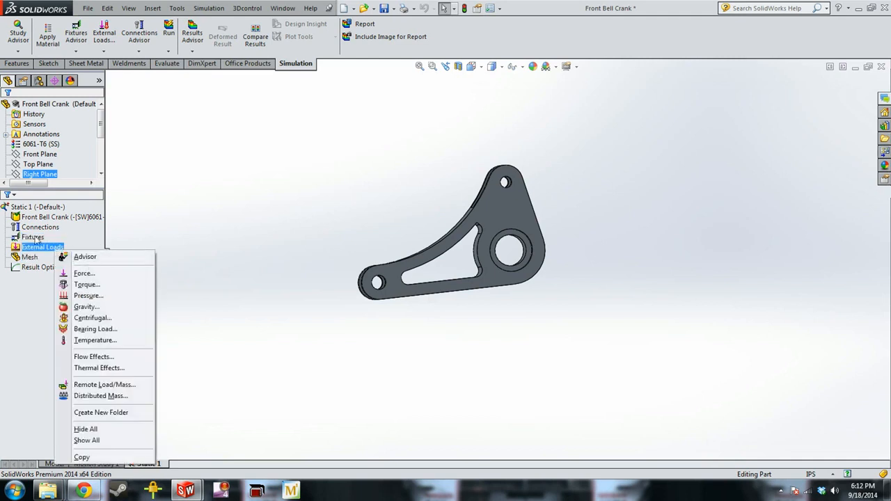
Apply a Fixed Hinge fixture to the cylindrical face of the bell crank's large pivot bore
click(34, 238)
right_click(34, 239)
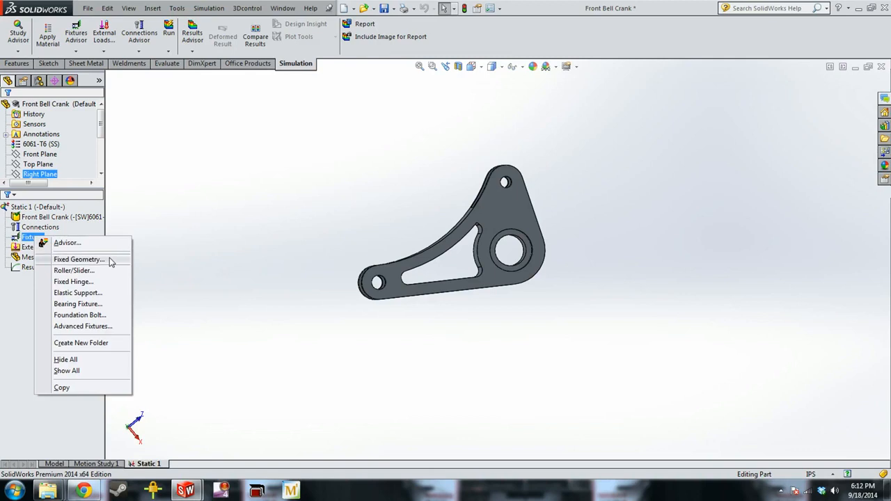
click(72, 281)
middle_drag(453, 313, 498, 291)
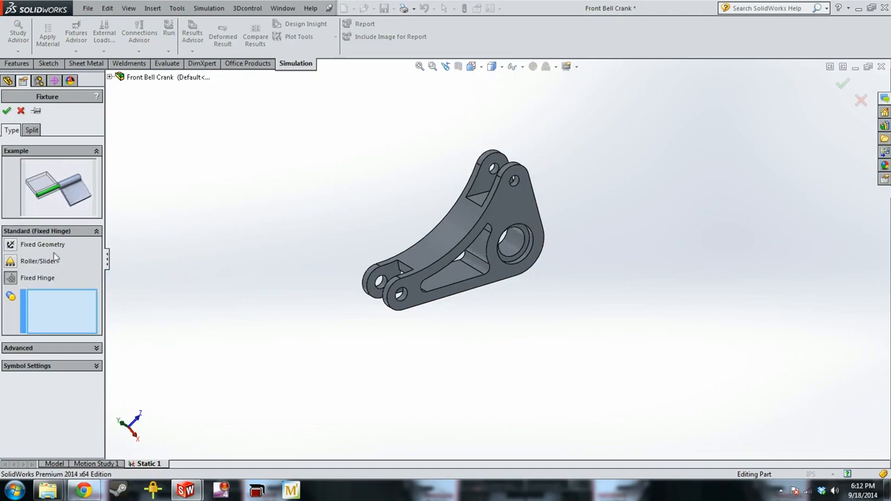
click(9, 245)
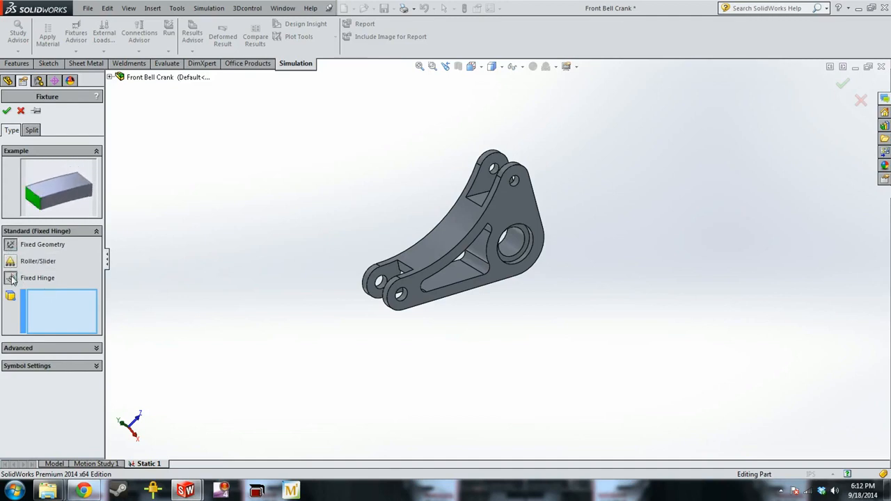
click(10, 278)
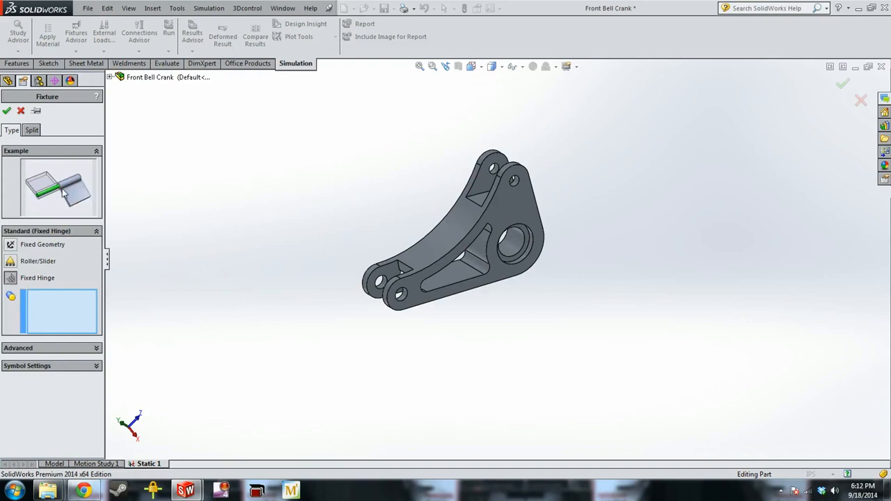
click(521, 260)
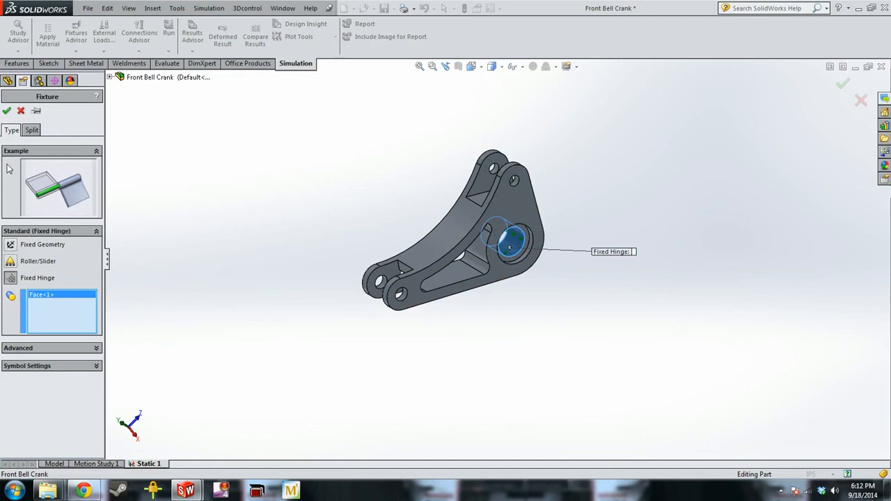
click(7, 111)
Apply a Roller/Slider fixture to the two large outer side faces of the bell crank
right_click(30, 238)
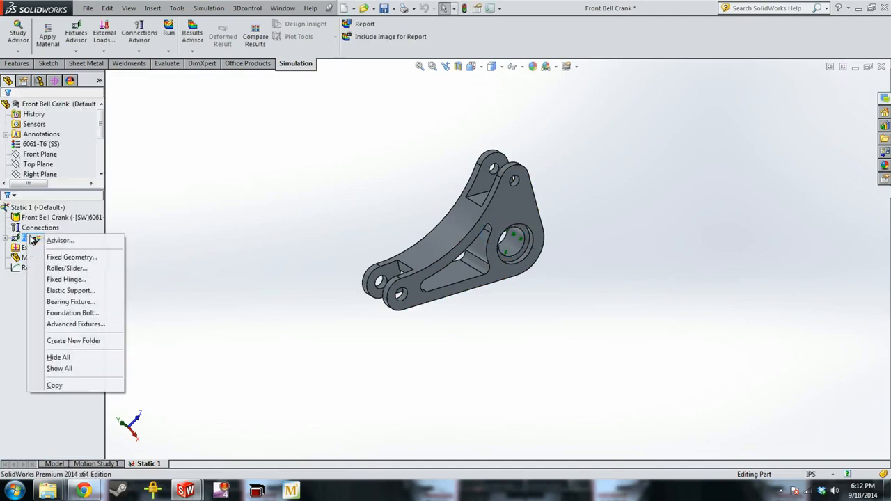
click(309, 240)
middle_drag(514, 284, 418, 250)
scroll(547, 270, down, 1)
right_click(25, 248)
right_click(31, 237)
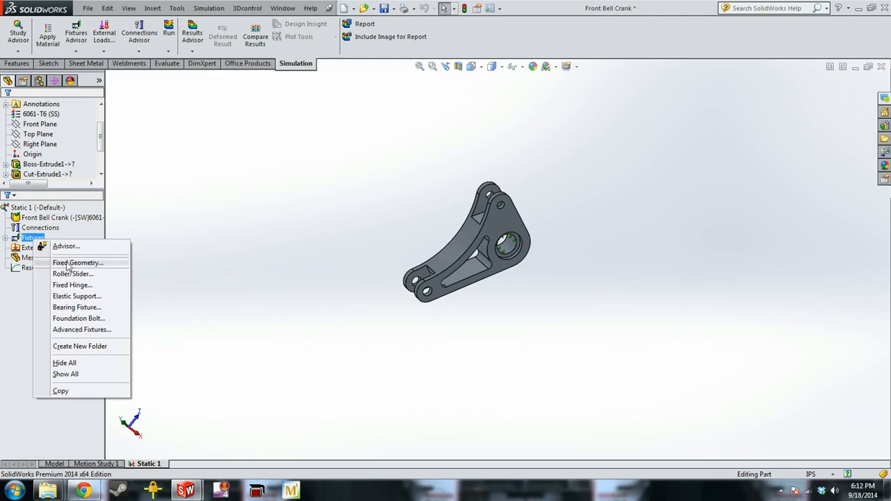
click(106, 274)
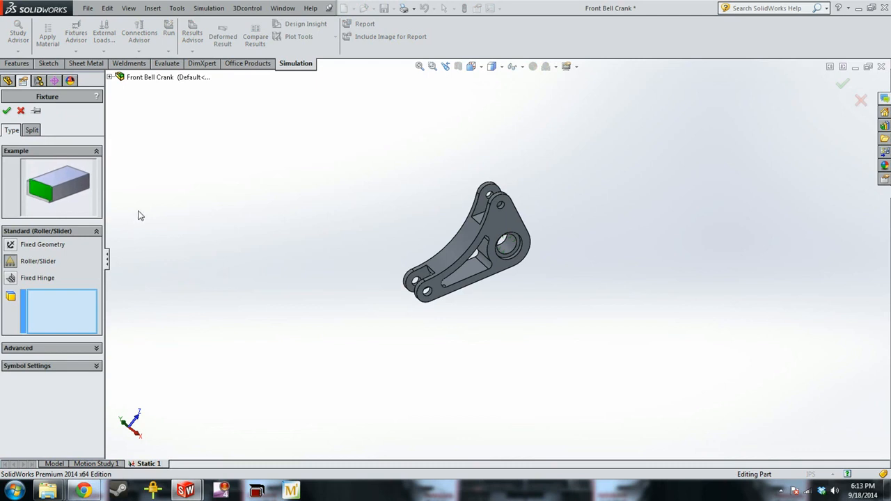
scroll(528, 224, down, 5)
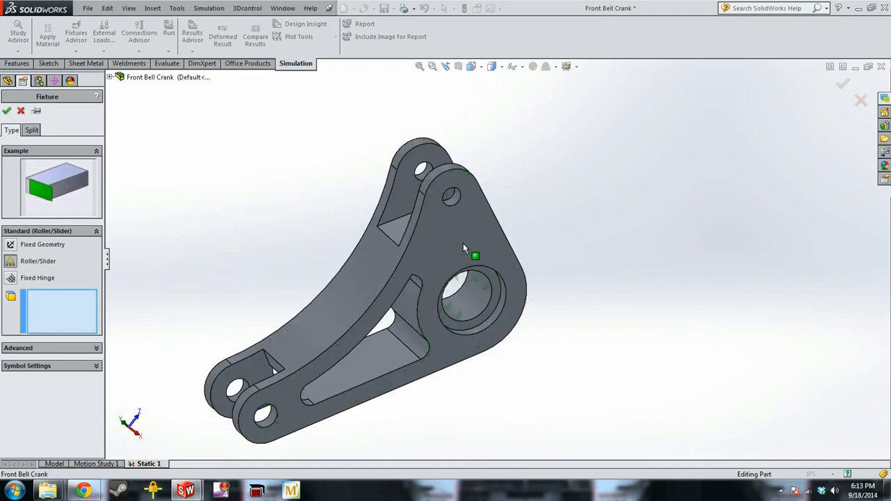
click(463, 254)
middle_drag(285, 238, 301, 224)
click(257, 226)
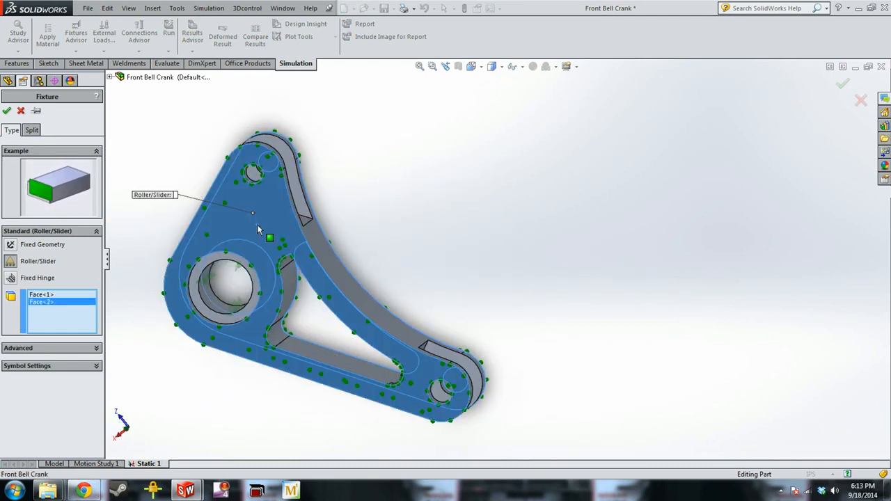
middle_drag(446, 220, 308, 247)
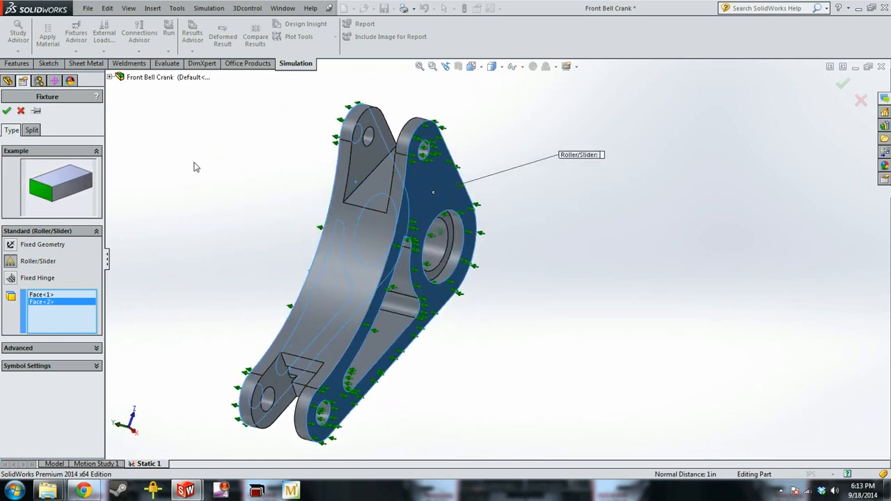
click(6, 111)
Start a Force load on the cylindrical faces of the two upper lug holes, excluding the preselected outer side face
scroll(567, 334, down, 3)
middle_drag(567, 334, 479, 320)
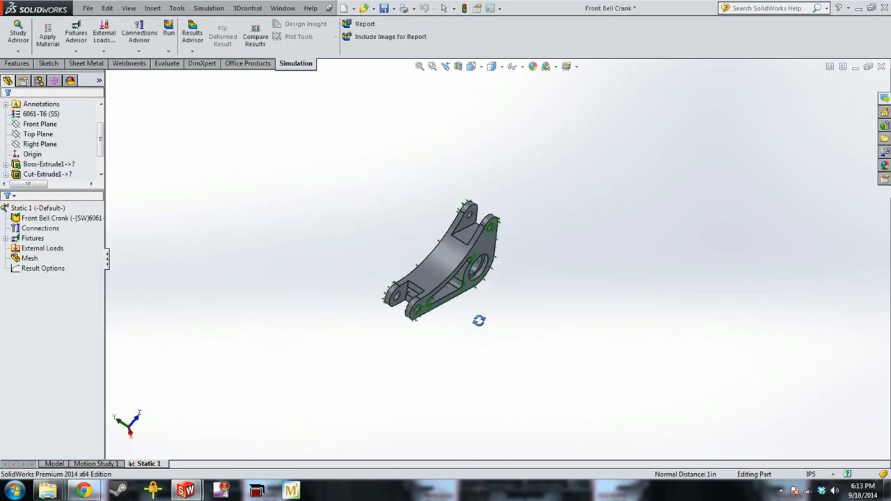
click(446, 300)
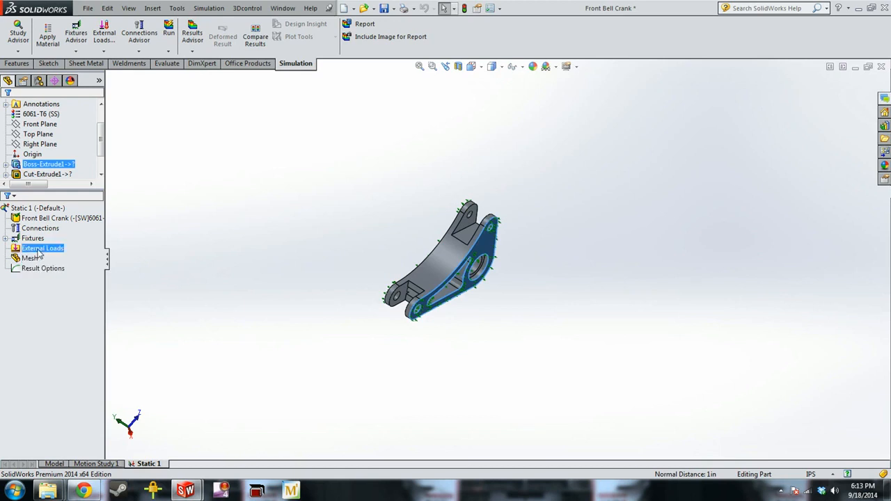
right_click(39, 253)
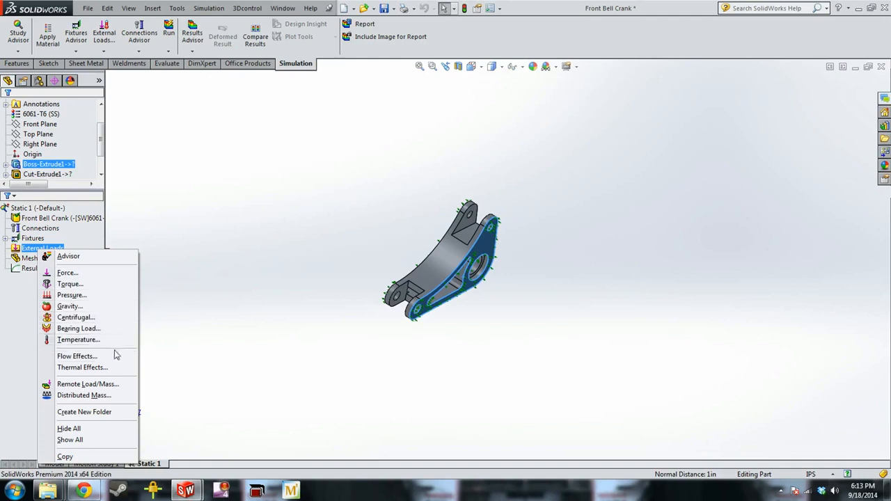
click(68, 273)
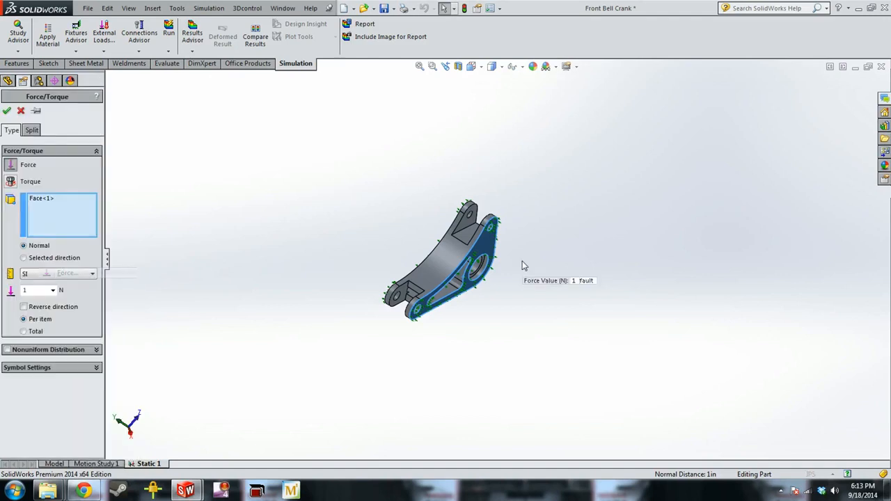
middle_drag(569, 280, 512, 247)
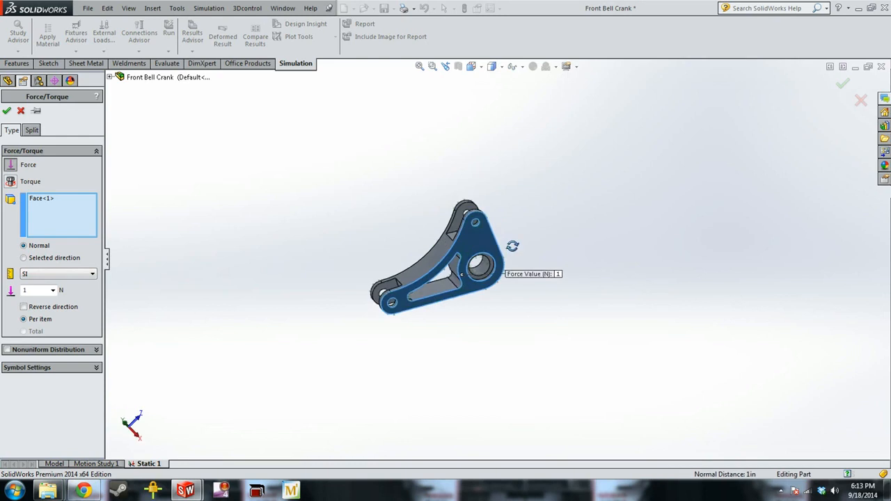
click(469, 238)
scroll(489, 243, down, 5)
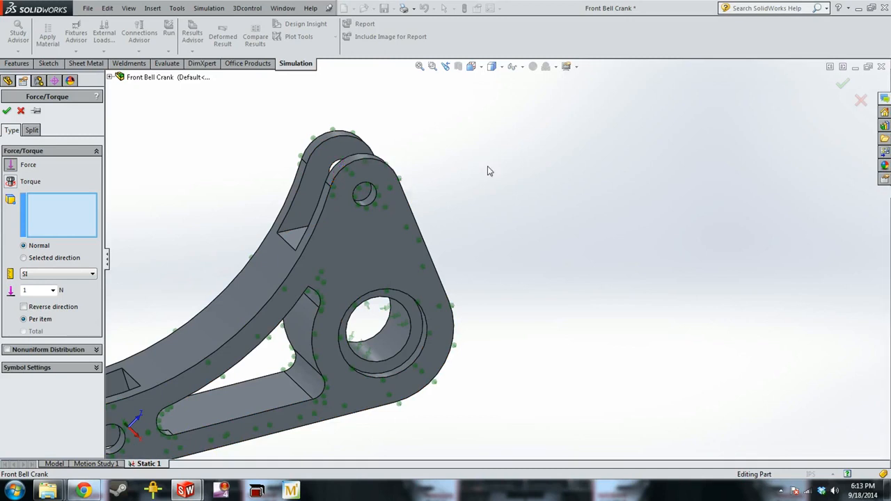
scroll(488, 170, down, 3)
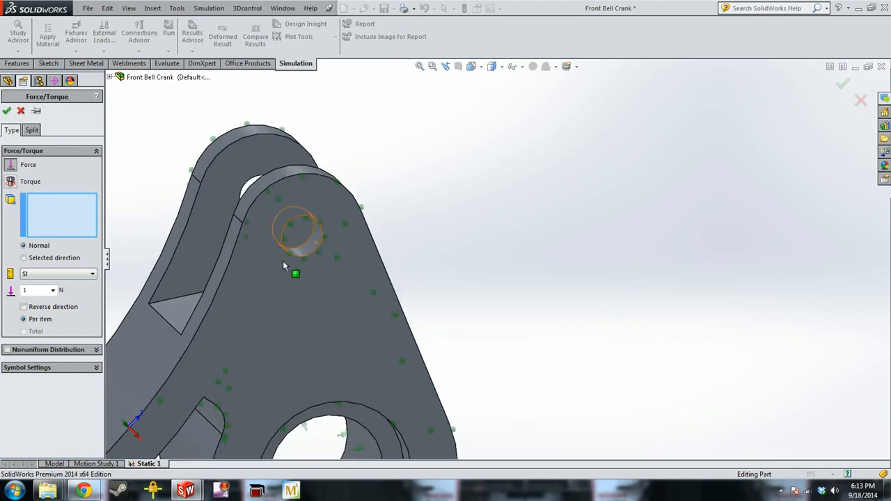
click(306, 253)
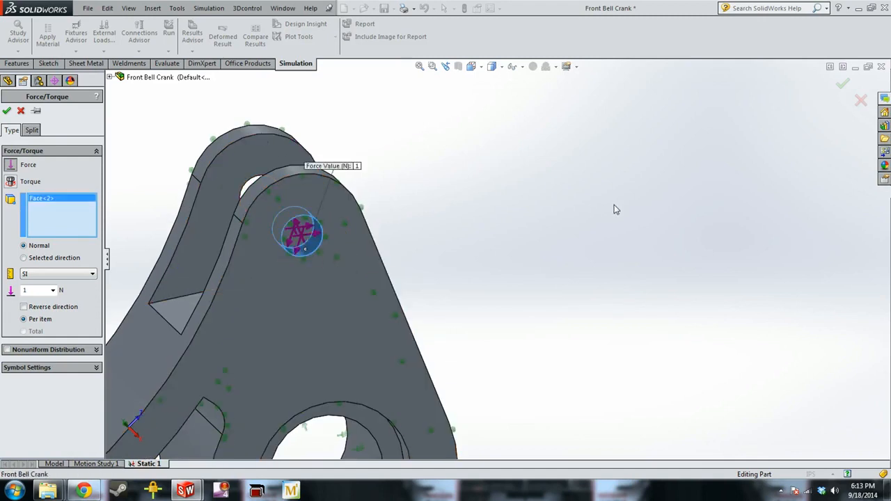
scroll(615, 205, up, 3)
scroll(616, 205, up, 2)
scroll(408, 157, down, 4)
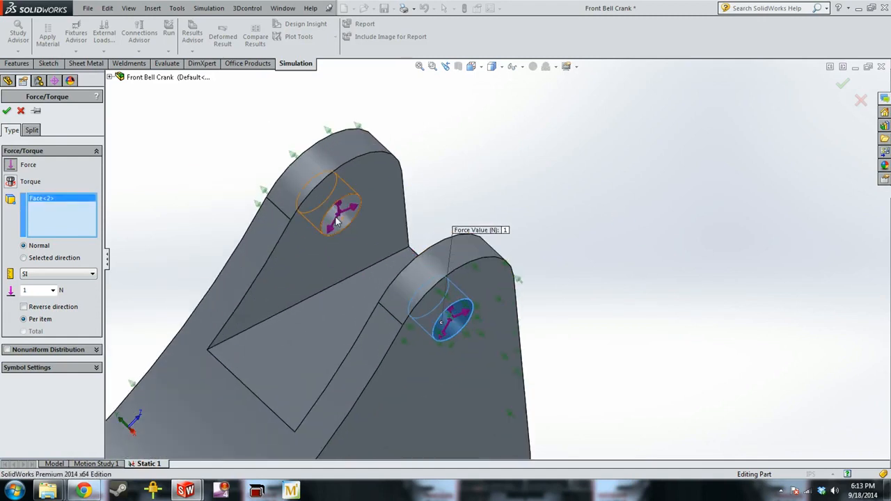
click(337, 212)
Direct the force along the straight slanted outer edge running from the upper lug towards the pivot bore
click(49, 258)
middle_drag(518, 209, 532, 318)
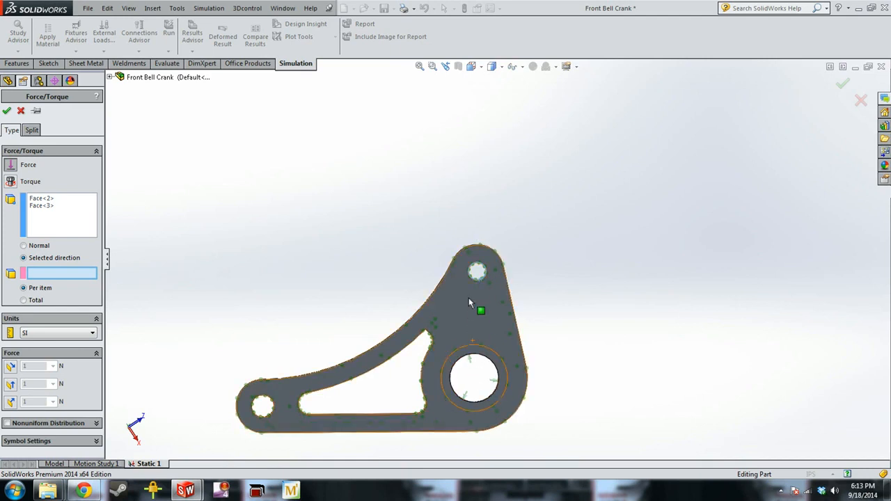
click(513, 302)
scroll(509, 290, down, 3)
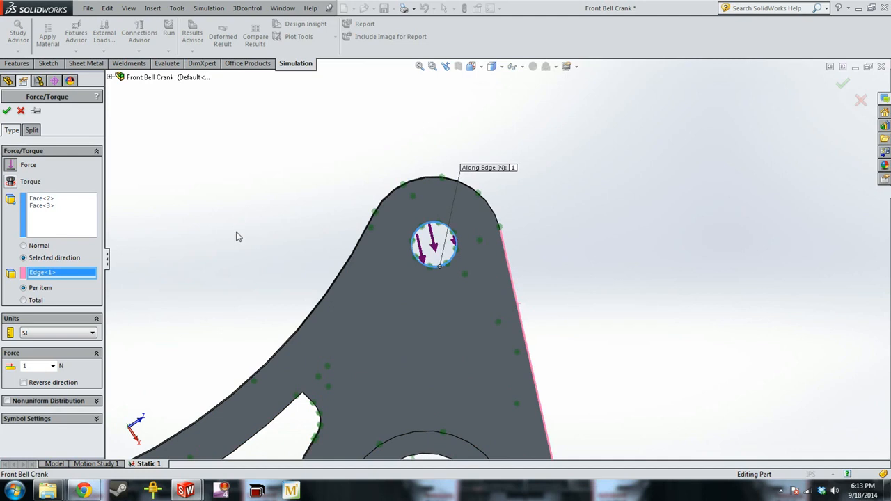
middle_drag(178, 200, 234, 191)
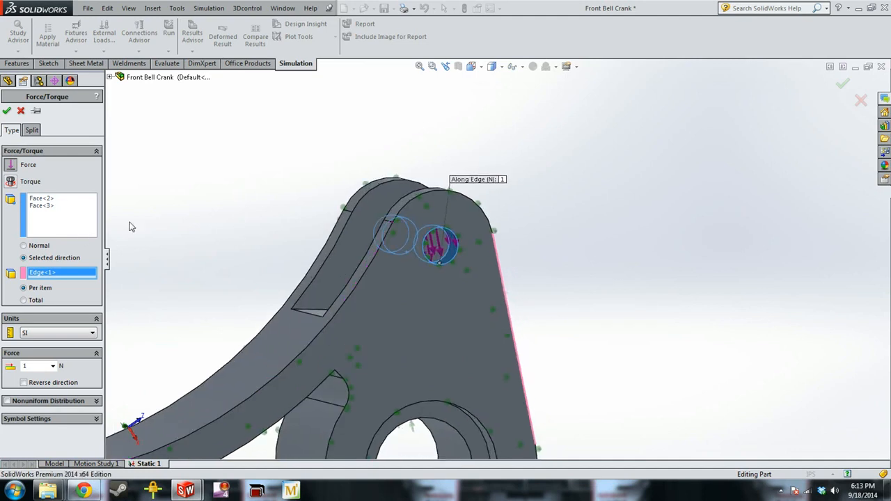
middle_drag(122, 268, 104, 281)
Switch the force units to English (IPS) and set the force to 30 lbf
click(70, 332)
click(63, 350)
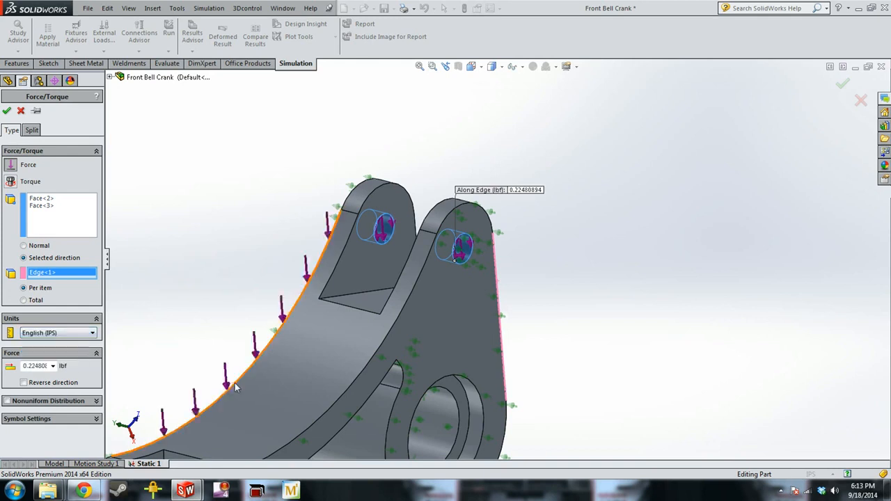
drag(23, 367, 66, 360)
text(30)
key(Return)
key(BackSpace)
key(BackSpace)
key(BackSpace)
key(BackSpace)
key(BackSpace)
key(BackSpace)
key(BackSpace)
key(BackSpace)
key(BackSpace)
key(BackSpace)
key(BackSpace)
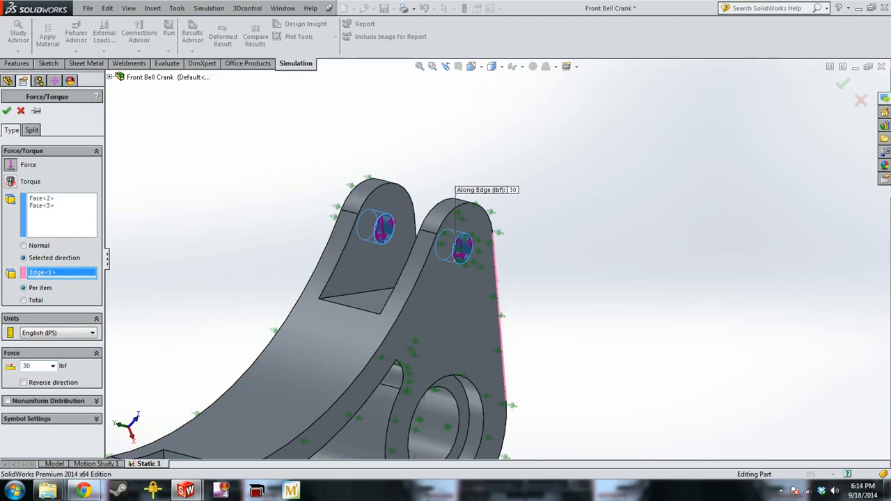
Treat the 30 lbf as a total across both upper hole faces instead of per item, and accept the load
click(69, 300)
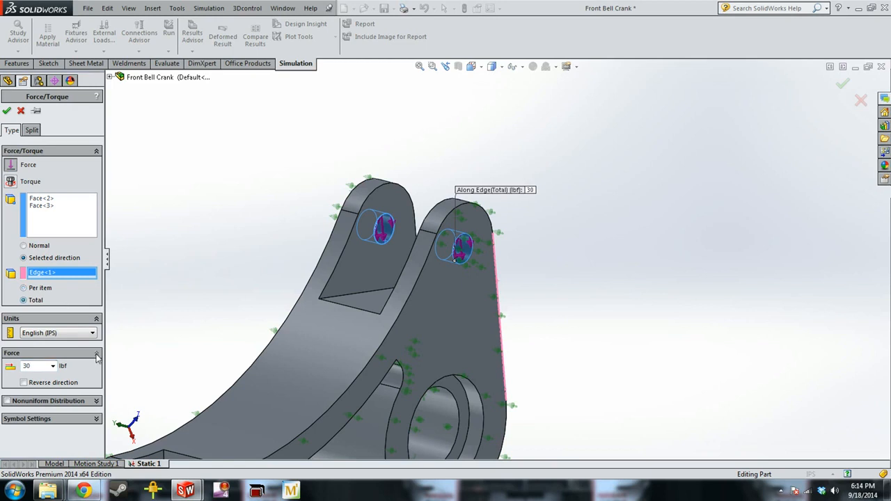
click(87, 334)
click(88, 334)
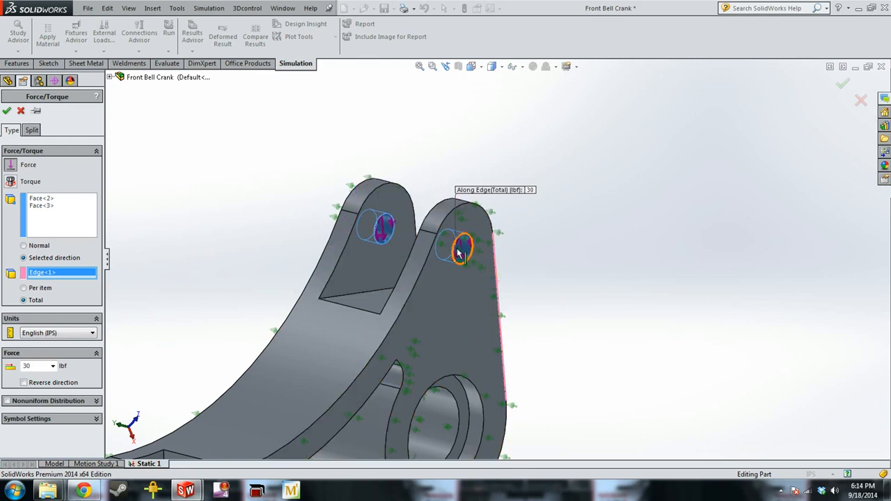
click(26, 288)
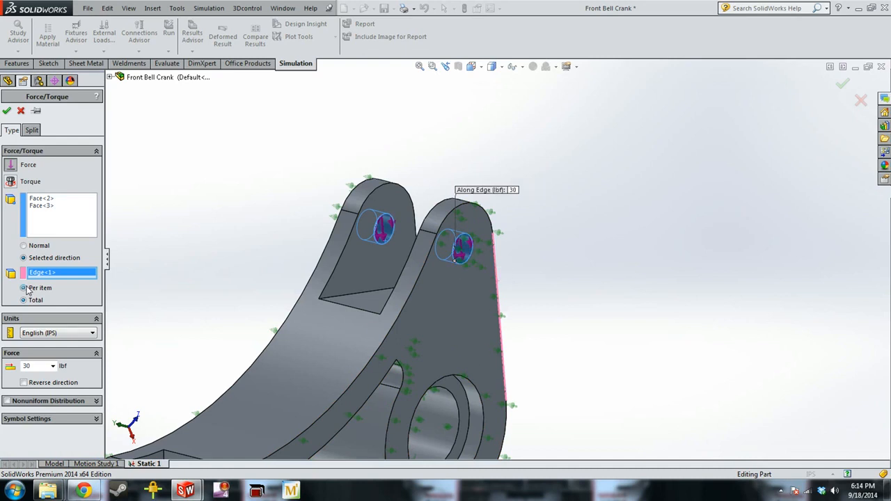
click(25, 300)
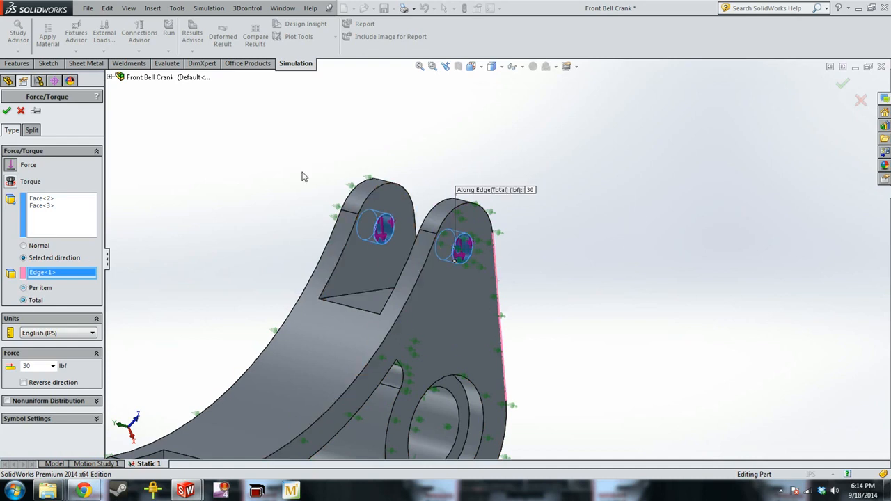
click(7, 112)
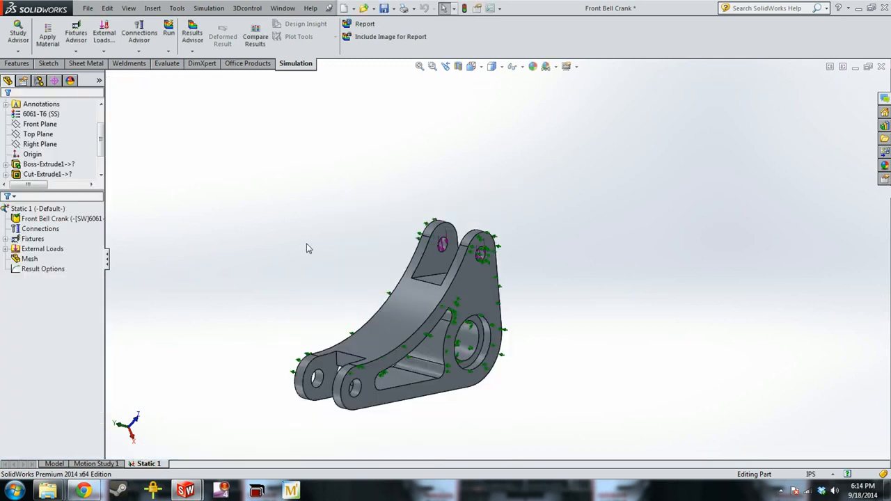
Start a second Force load on the cylindrical faces of the two lower lug holes, using a selected direction
right_click(39, 249)
click(62, 273)
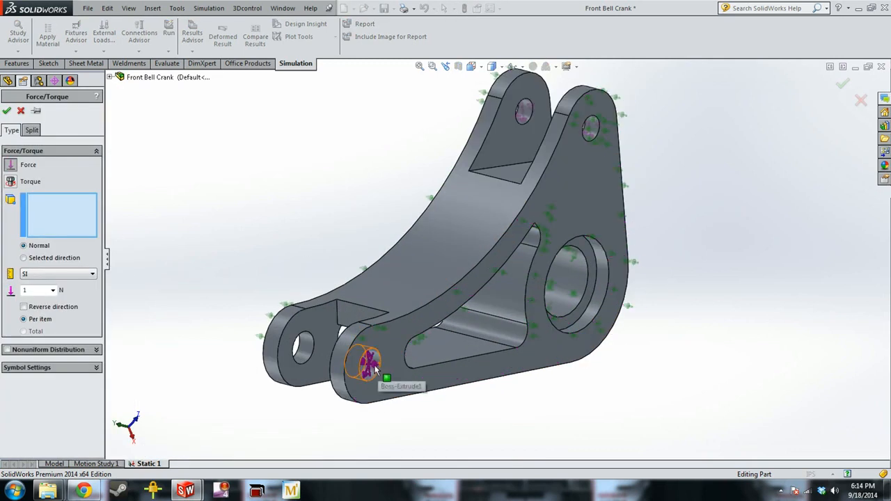
click(368, 363)
click(307, 350)
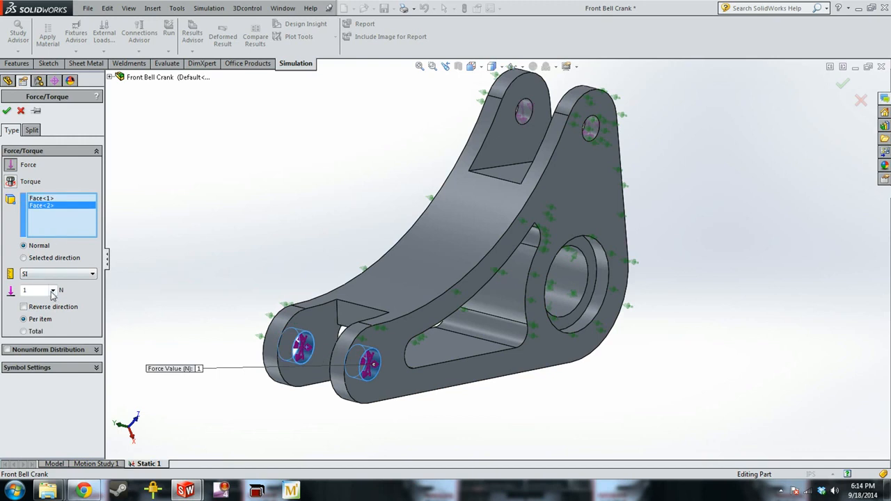
click(33, 258)
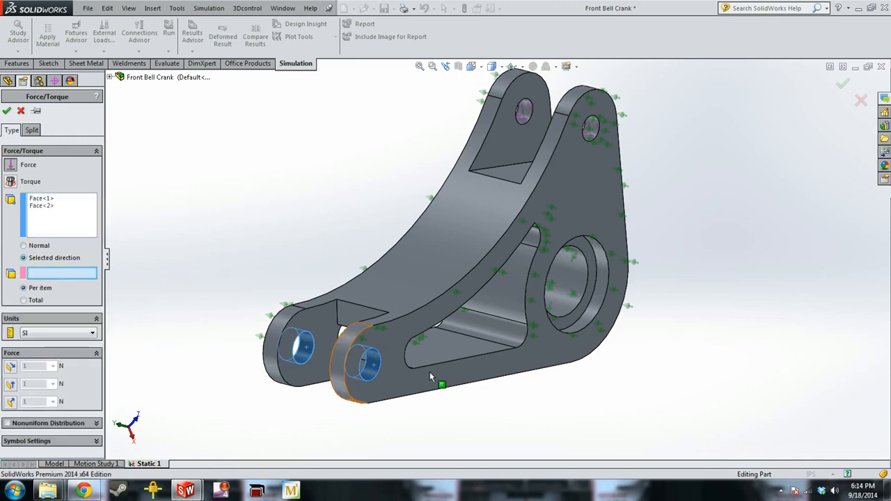
Try the outer side face as the direction reference, with force components along plane direction 1 and the other plane directions
click(447, 394)
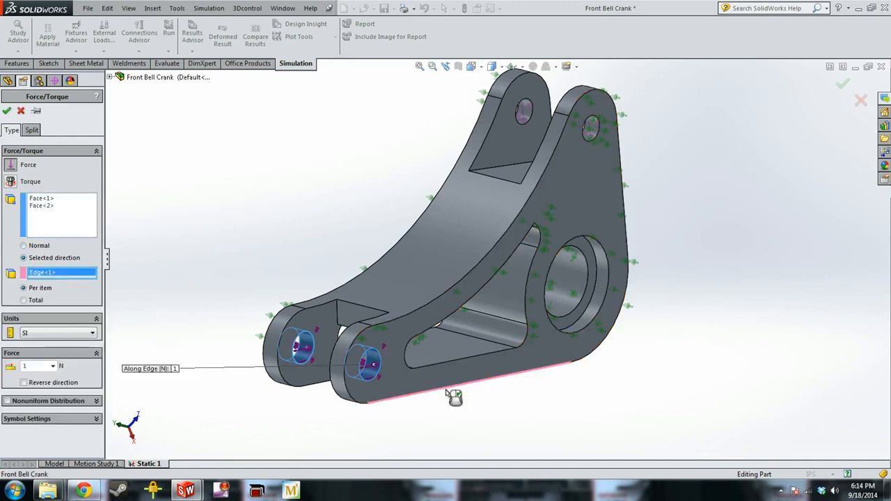
click(449, 394)
click(425, 383)
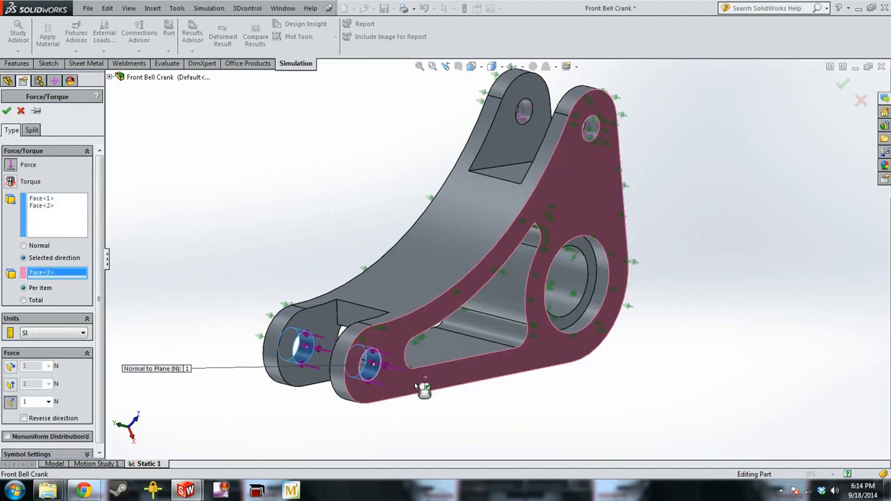
click(10, 368)
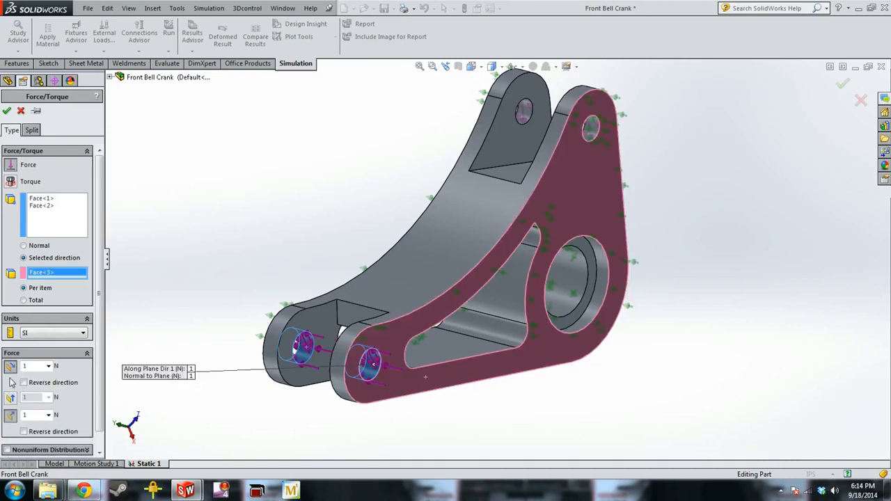
click(11, 400)
click(10, 399)
click(11, 367)
key(Delete)
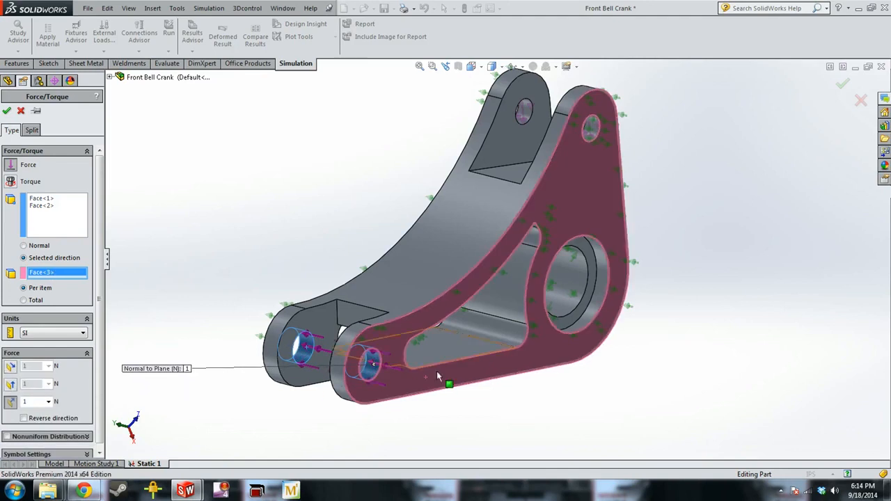
Direct the lower-hole force along the crank's straight bottom edge at 30 lbf per item in English (IPS) units, and accept the load
click(457, 385)
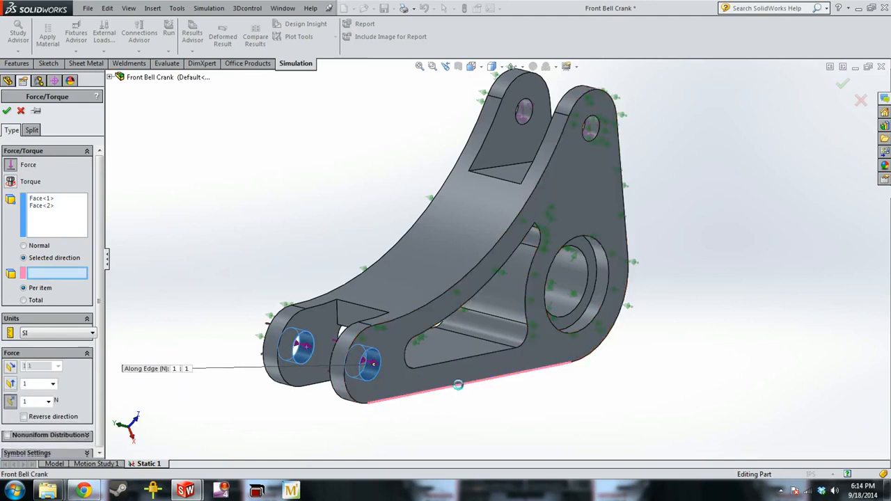
click(59, 333)
click(43, 349)
double_click(43, 366)
text(30)
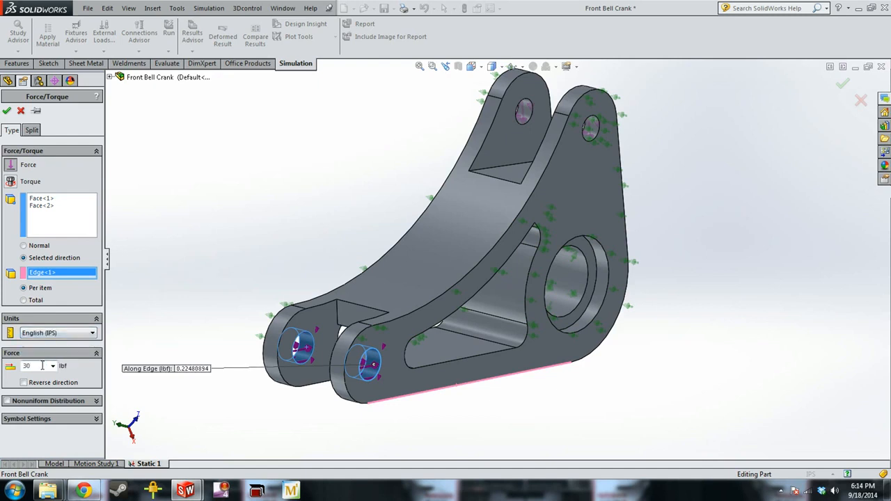
click(6, 111)
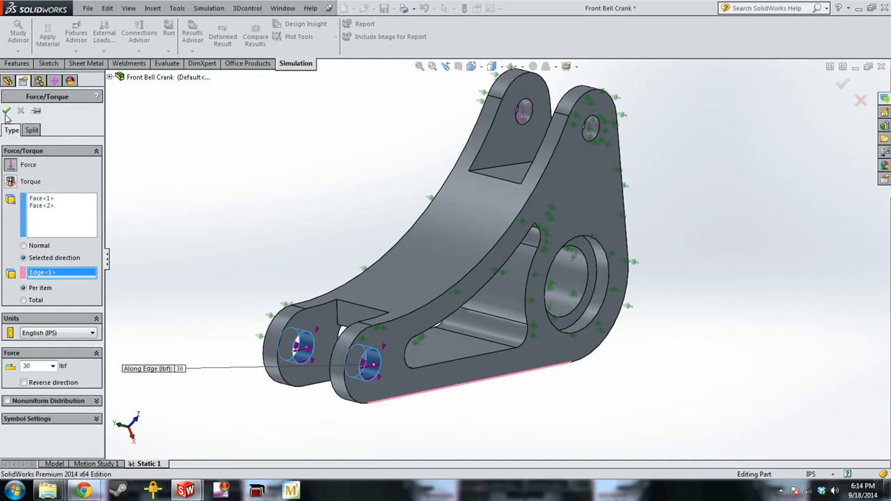
Create a standard mesh for the crank with the density about four-fifths of the way from Coarse to Fine
scroll(467, 204, up, 3)
middle_drag(655, 277, 597, 281)
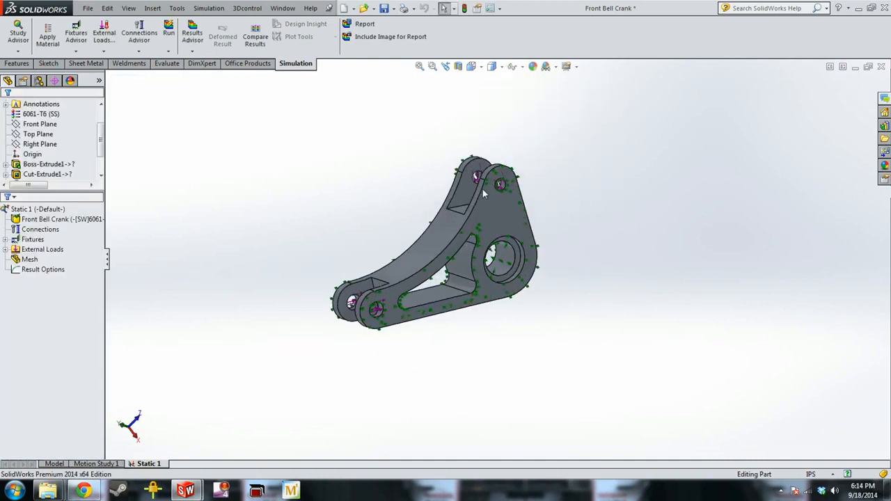
scroll(490, 195, down, 3)
click(532, 238)
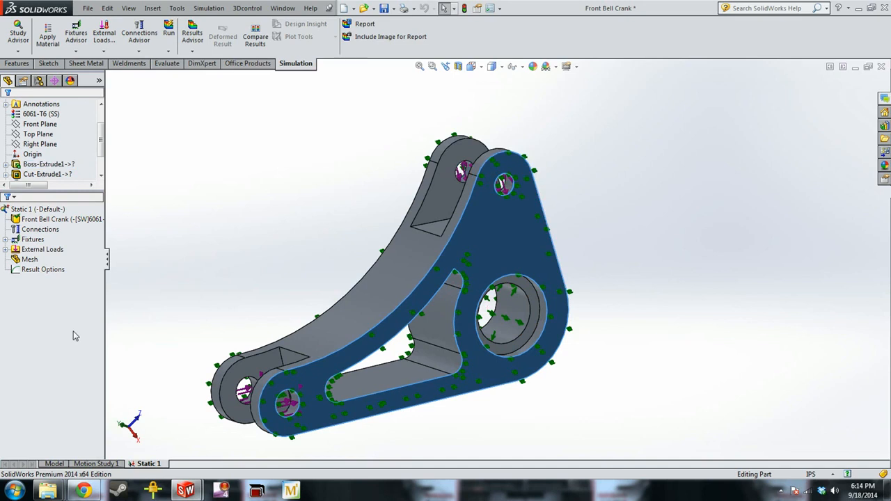
click(31, 259)
right_click(34, 261)
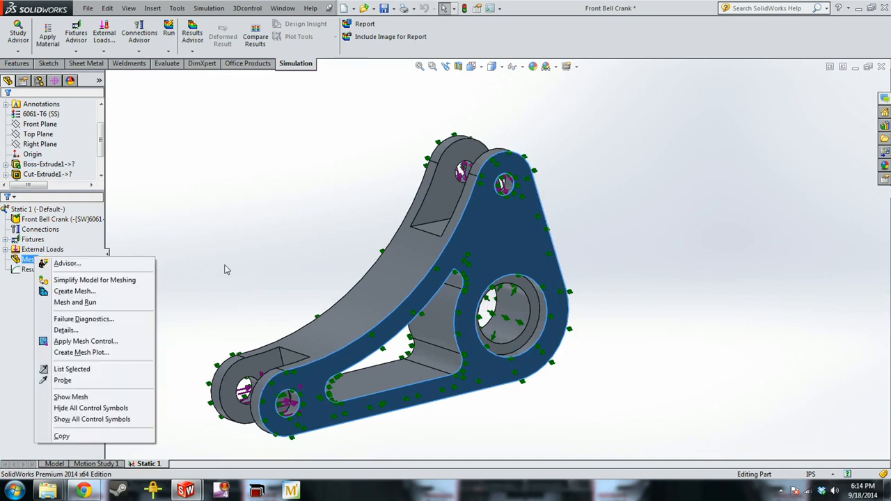
click(87, 292)
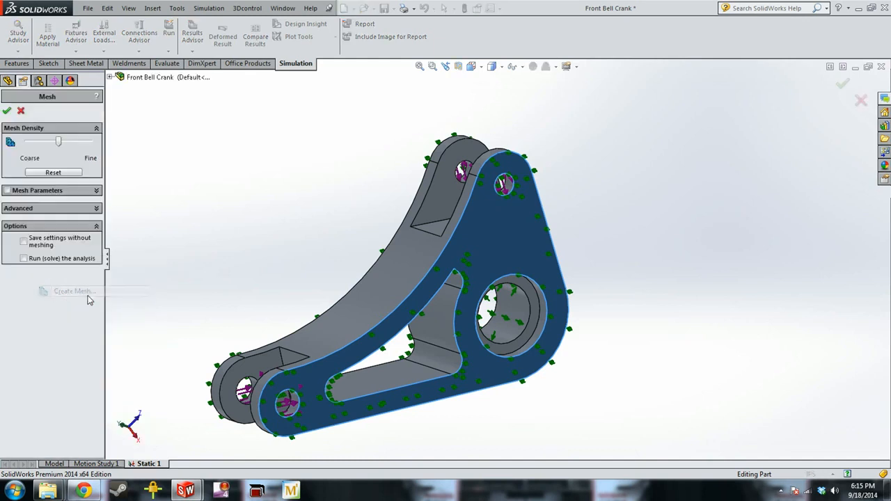
click(7, 190)
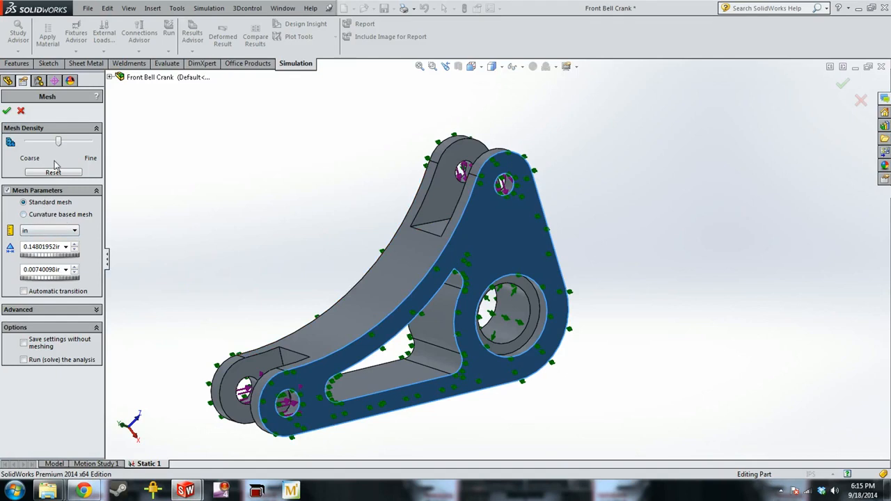
drag(59, 142, 79, 142)
click(5, 112)
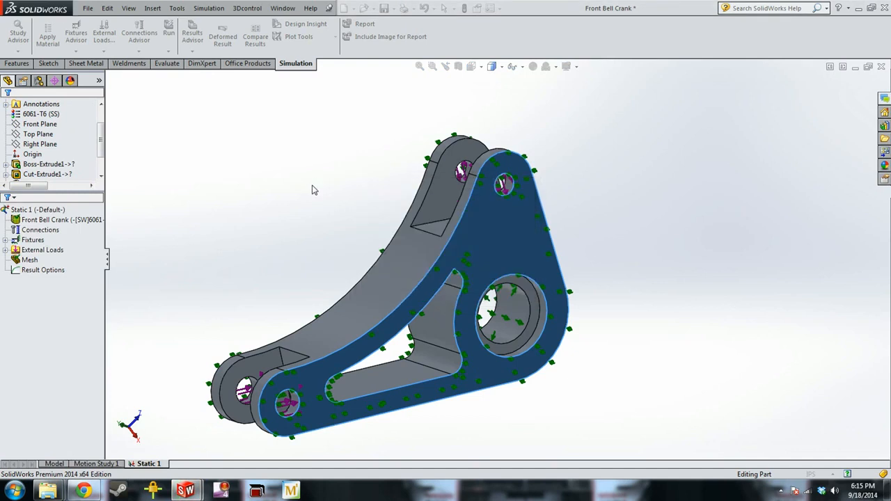
Inspect the mesh and run the static study, solving with small displacement
middle_drag(352, 209, 374, 289)
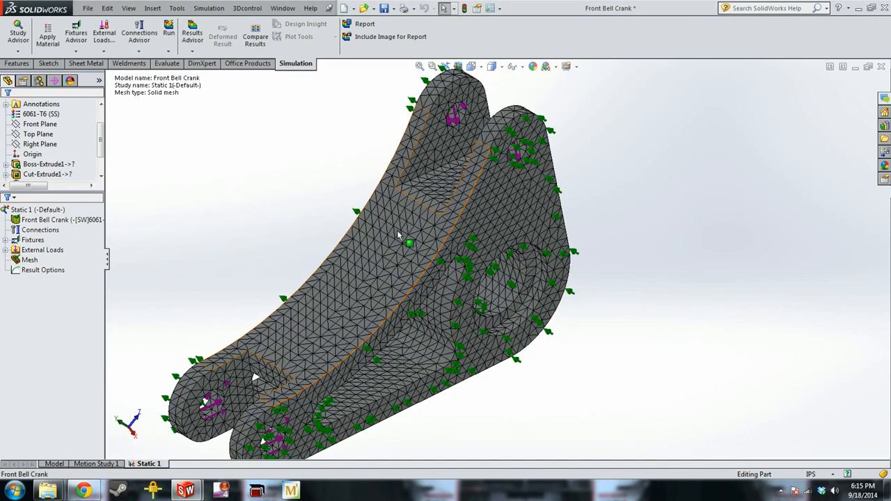
scroll(400, 254, down, 4)
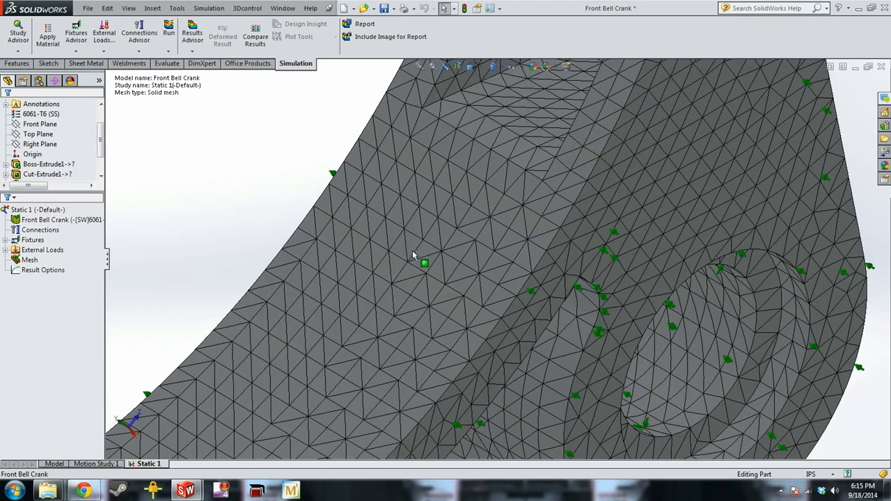
key(f)
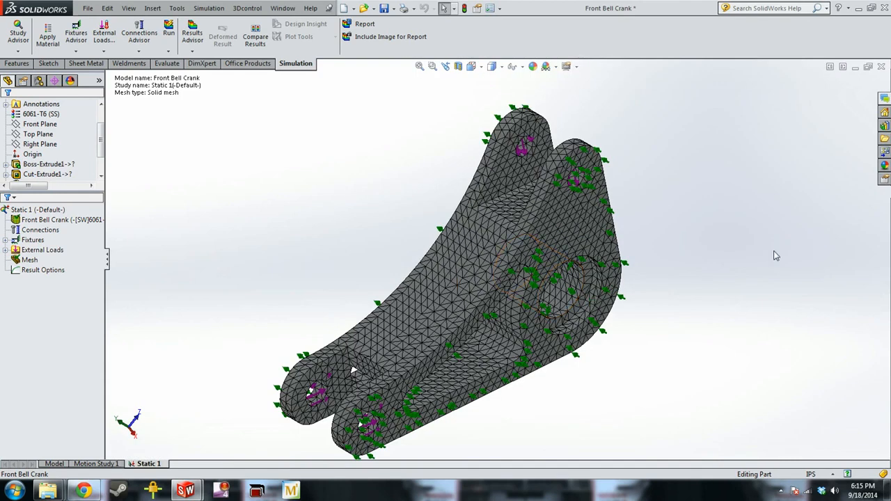
key(z)
scroll(623, 304, down, 2)
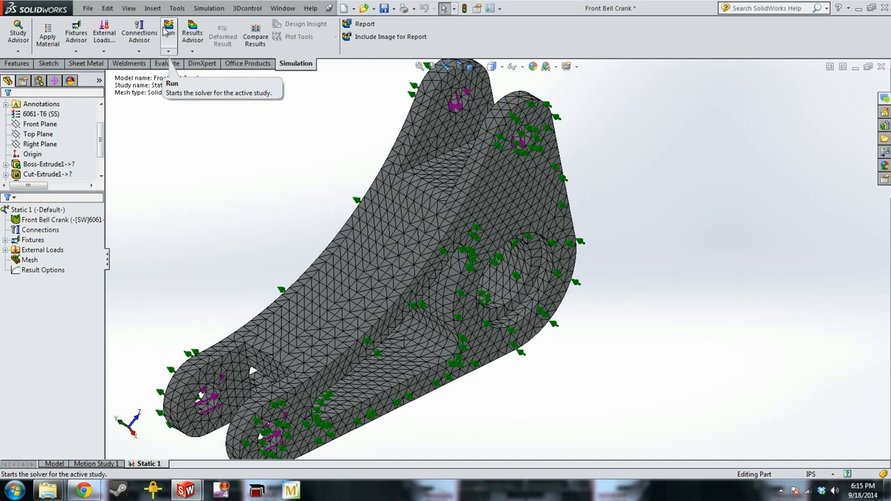
scroll(516, 286, up, 2)
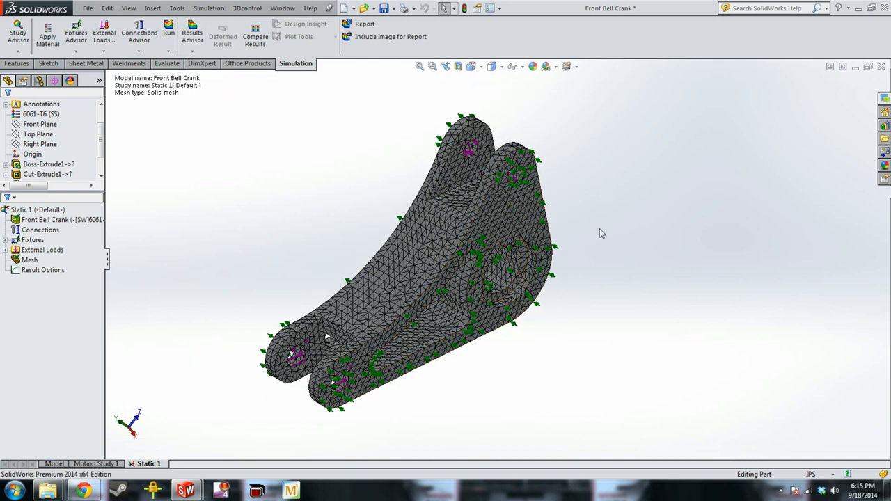
click(169, 35)
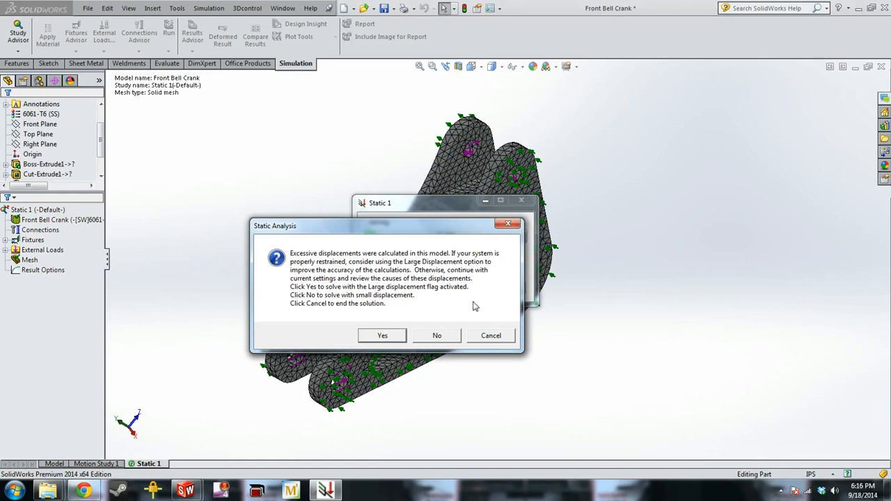
click(446, 333)
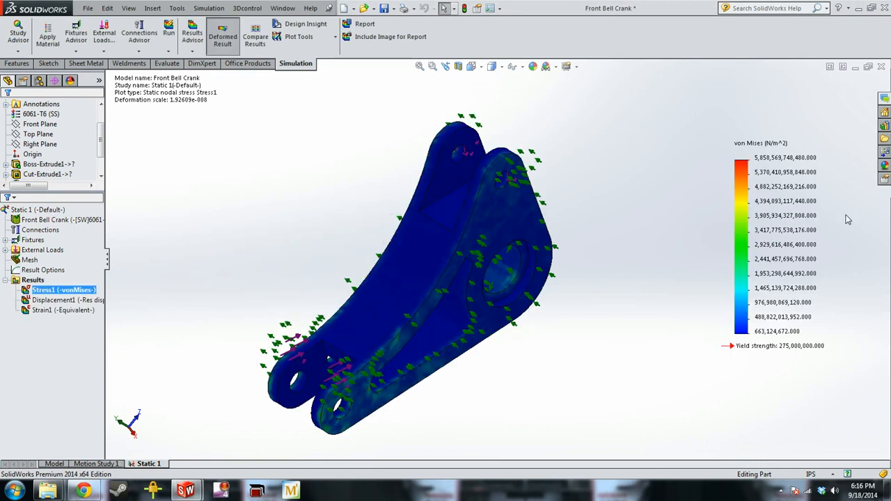
key(XF86AudioLowerVolume)
key(XF86AudioLowerVolume)
key(XF86AudioLowerVolume)
key(XF86AudioLowerVolume)
key(XF86AudioLowerVolume)
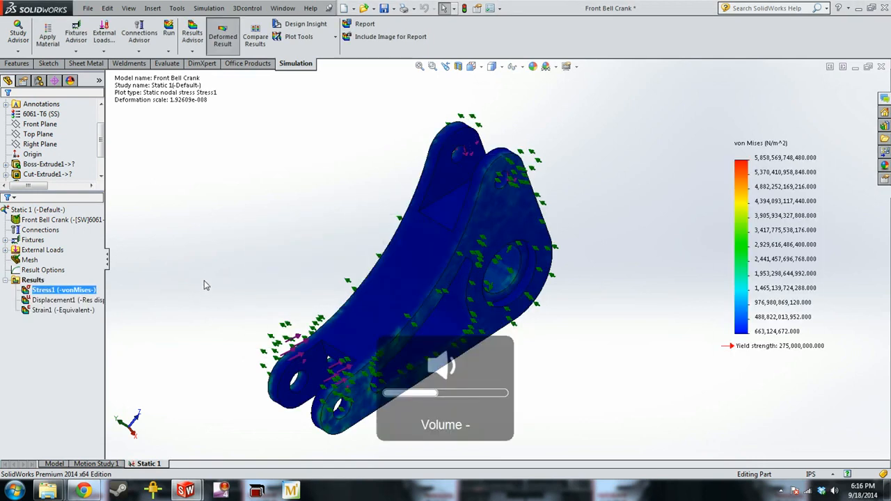
Display the resultant displacement plot of the solved study
click(47, 312)
double_click(50, 300)
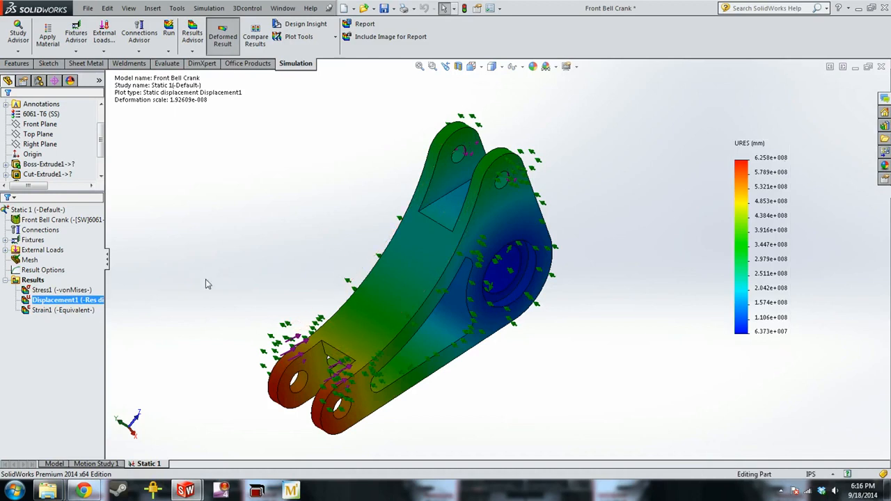
right_click(57, 299)
click(258, 229)
Add a Fixed Geometry fixture to the cylindrical face of the large pivot bore
right_click(32, 242)
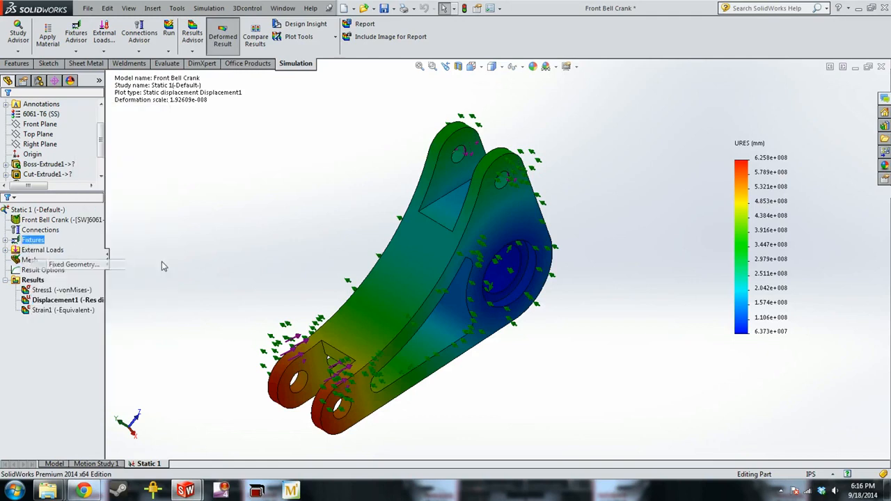
click(116, 263)
click(511, 269)
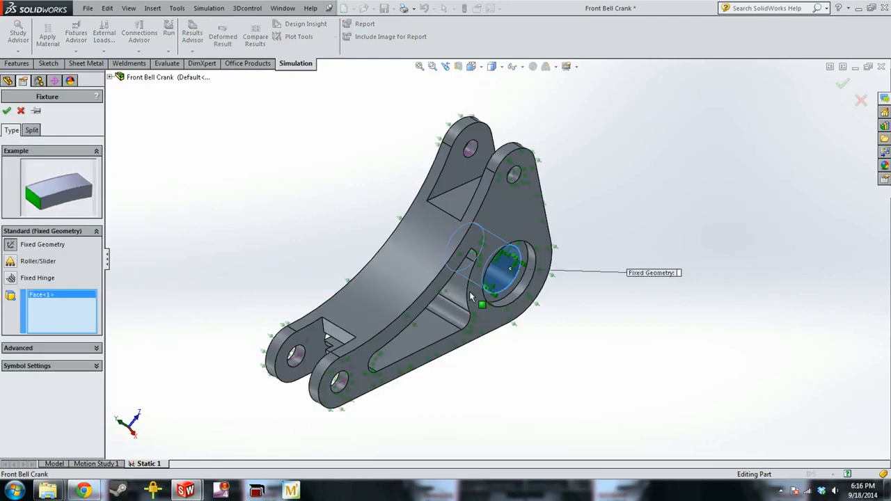
click(7, 111)
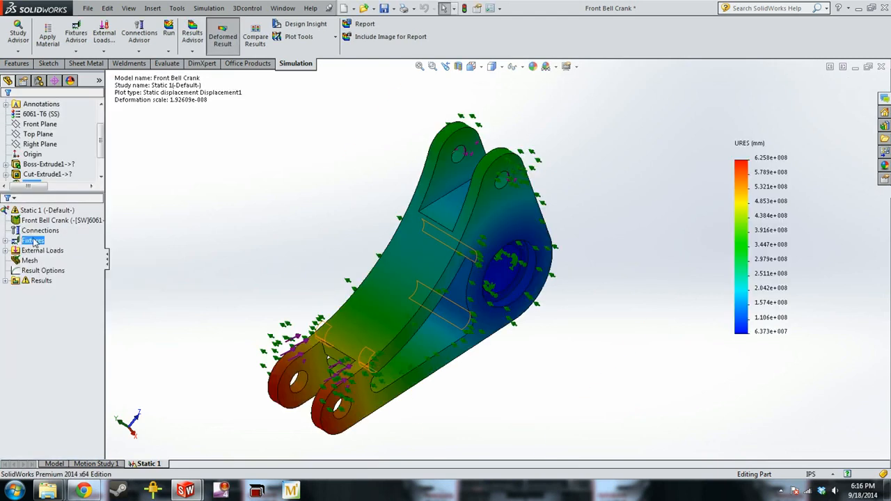
Delete the fixed hinge and roller/slider fixtures so the study keeps only the fixed geometry fixture
click(7, 240)
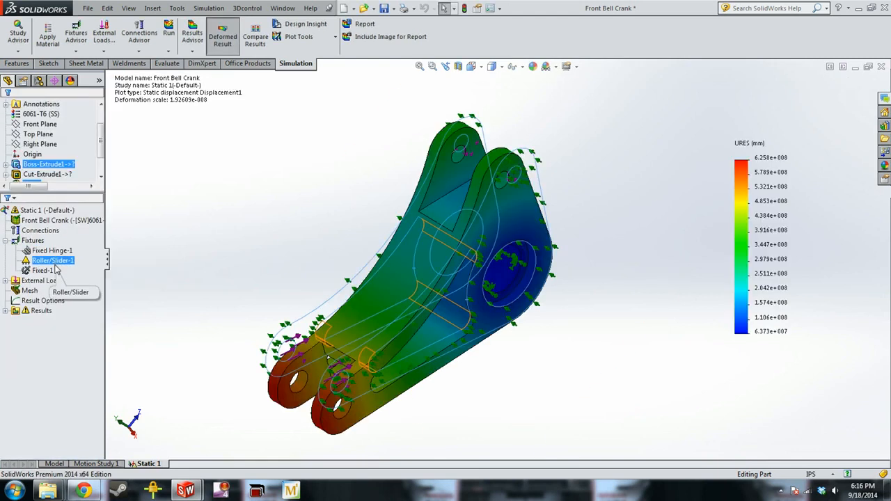
key(Delete)
key(Return)
click(223, 245)
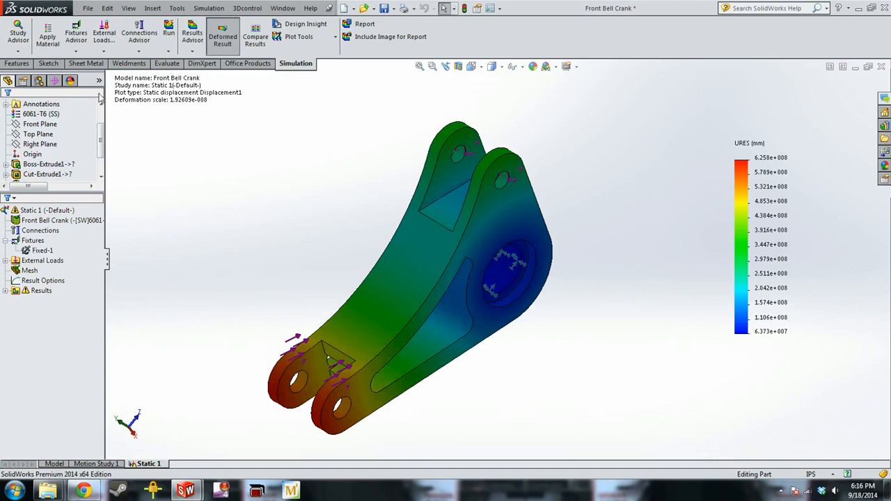
Rerun the static study with the revised fixtures and examine the von Mises stress plot around the lower lugs
click(169, 32)
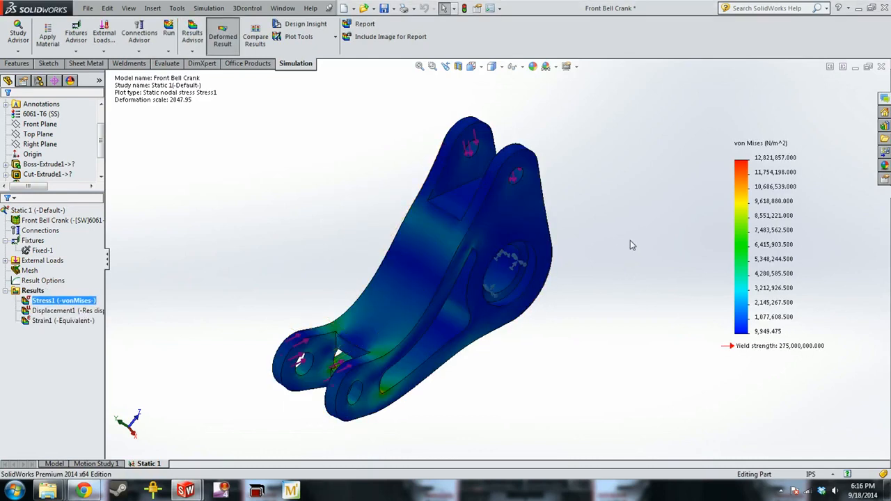
middle_drag(441, 395, 387, 361)
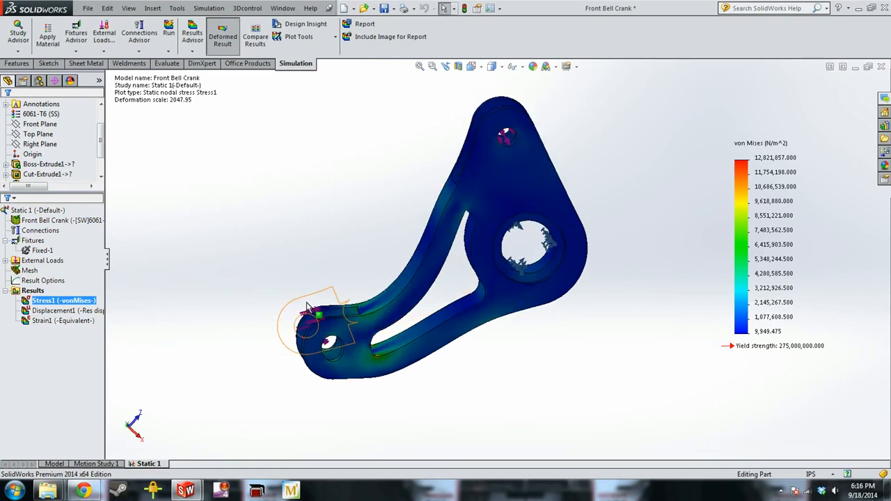
middle_drag(312, 313, 336, 313)
Display the displacement plot of the rerun study and examine the lower lug end and the arm junction
double_click(70, 309)
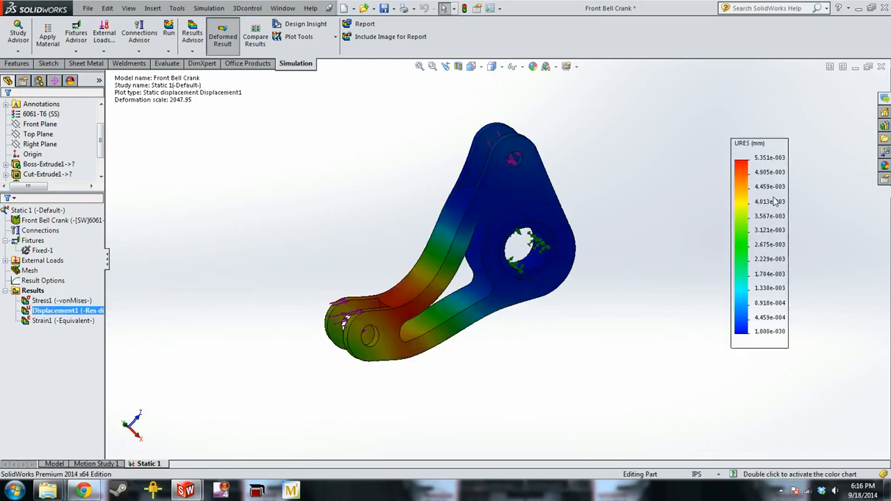
scroll(359, 312, down, 3)
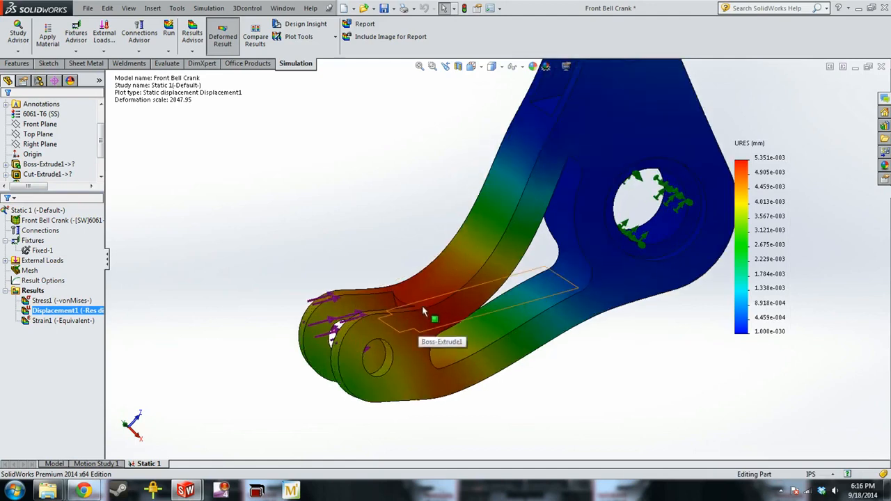
right_click(64, 310)
click(255, 220)
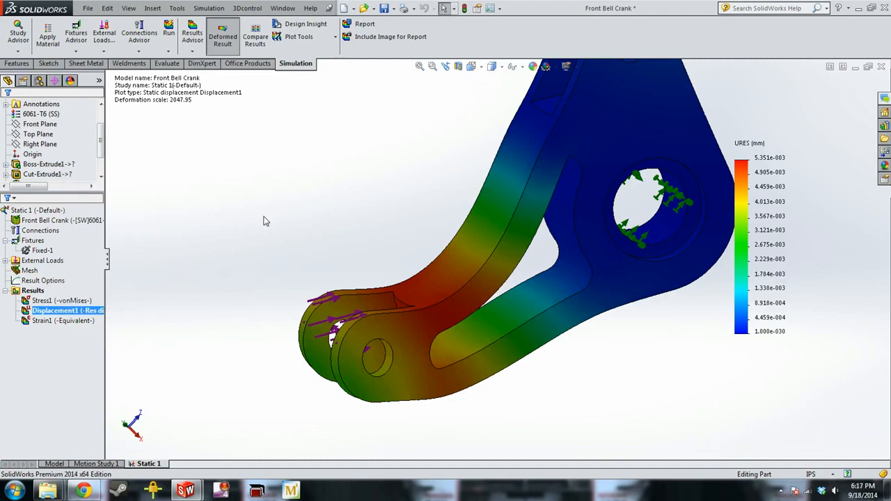
Switch the displacement plot to the undeformed shape and back to the deformed result to compare the two shapes
right_click(87, 310)
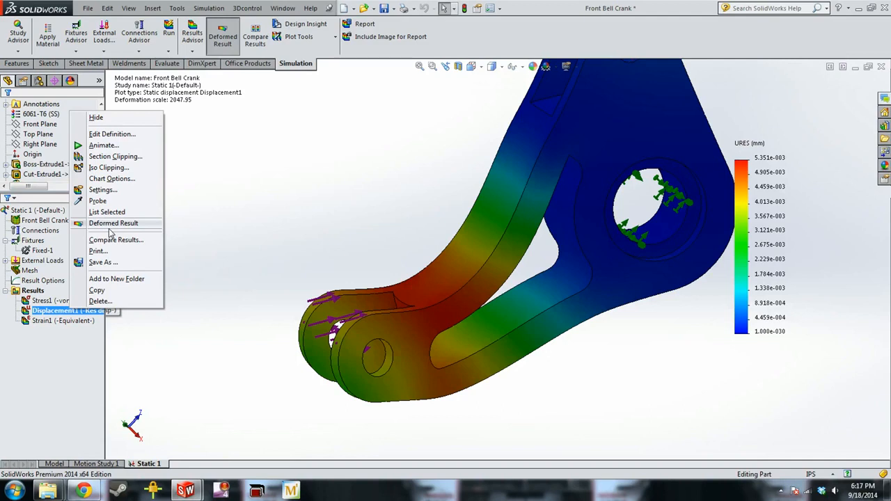
click(109, 225)
middle_drag(477, 399, 512, 406)
right_click(66, 310)
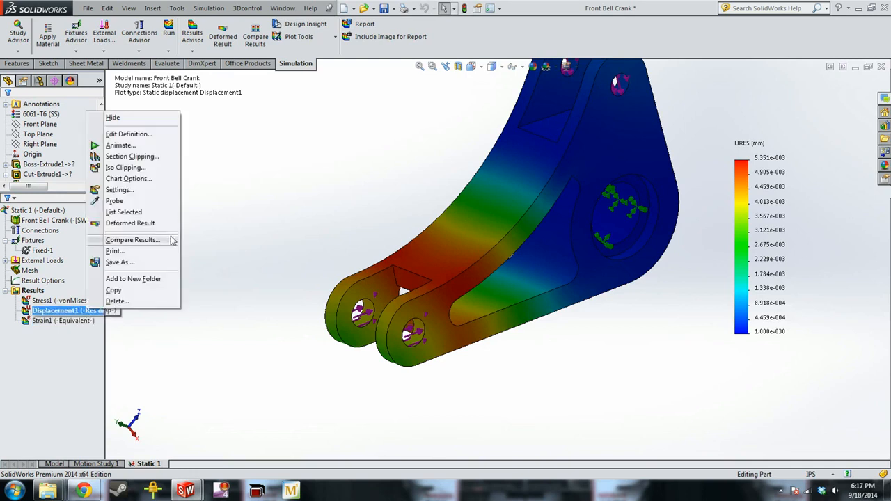
click(152, 224)
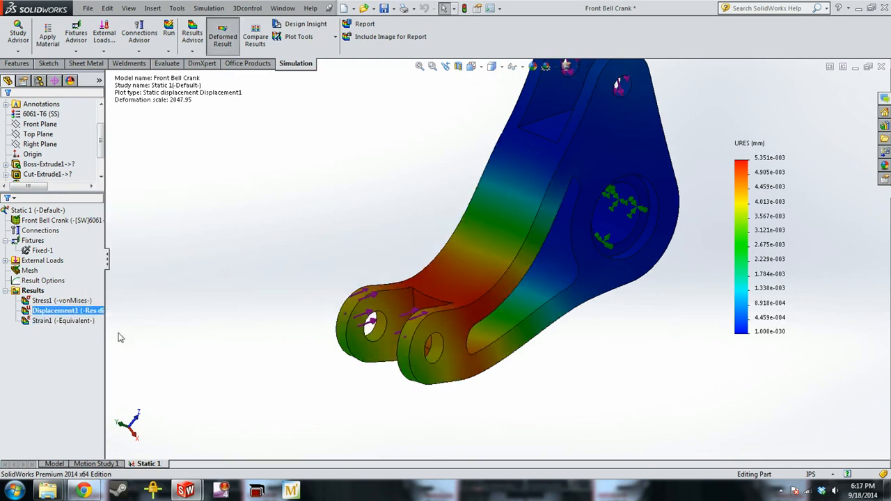
scroll(114, 336, up, 5)
middle_drag(114, 335, 192, 300)
middle_drag(494, 281, 453, 283)
scroll(495, 284, down, 5)
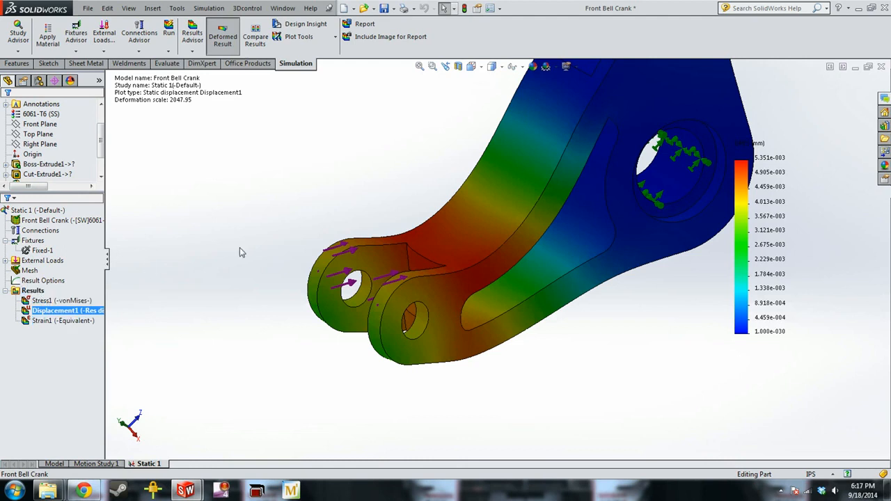
Display the von Mises stress plot and set its units to psi
double_click(59, 300)
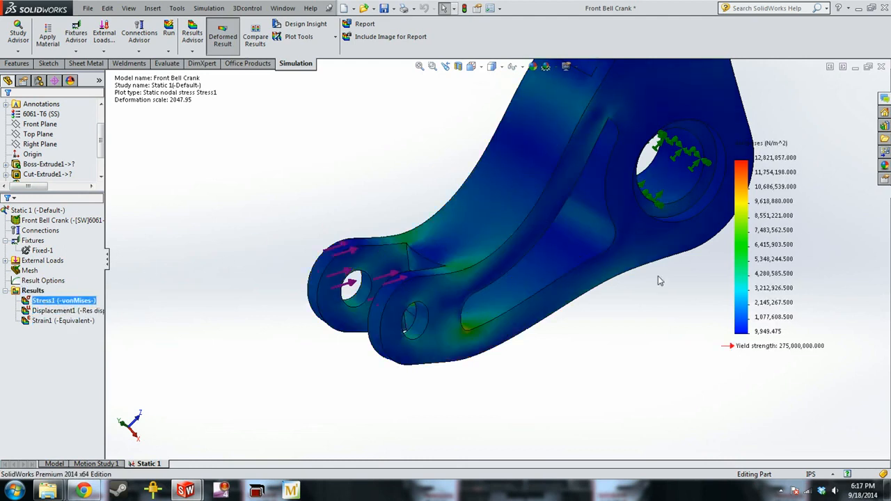
right_click(56, 301)
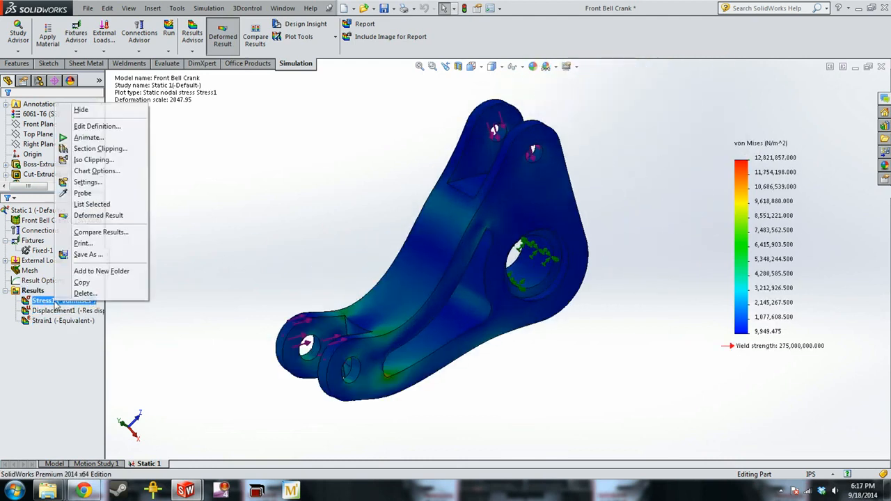
click(112, 126)
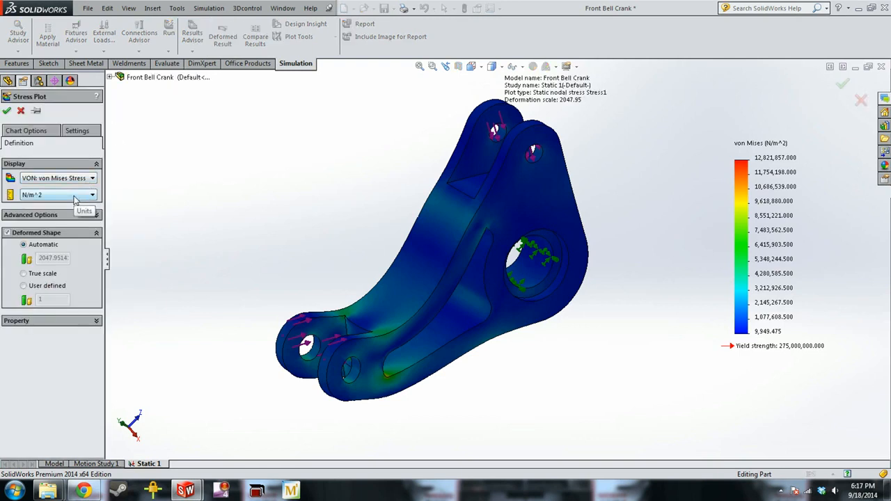
click(74, 198)
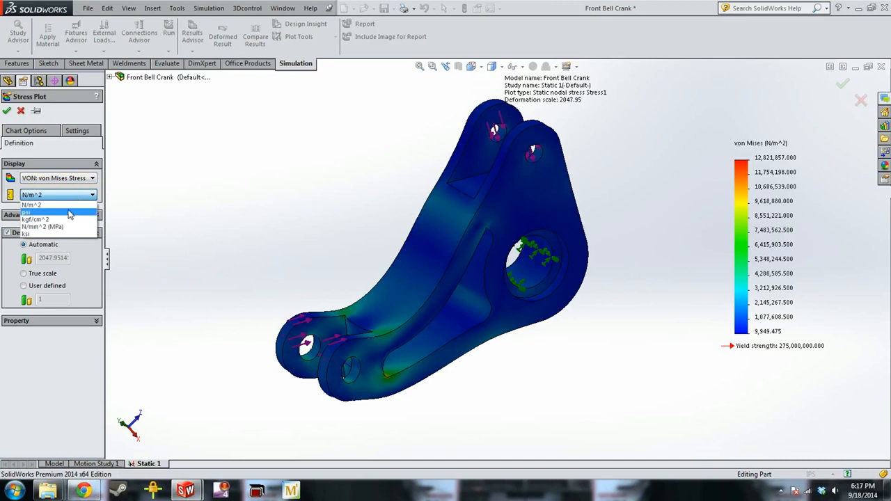
click(67, 218)
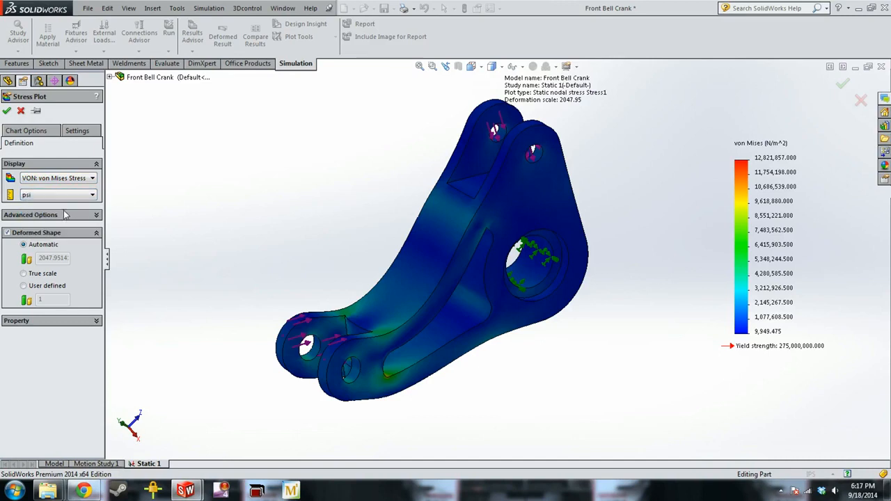
click(7, 112)
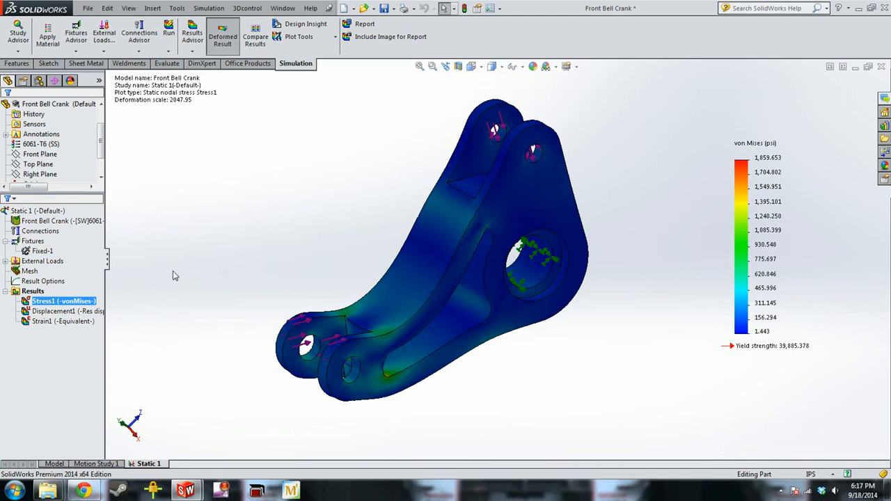
Define a Factor of Safety plot for all bodies using the Max von Mises Stress criterion
click(32, 290)
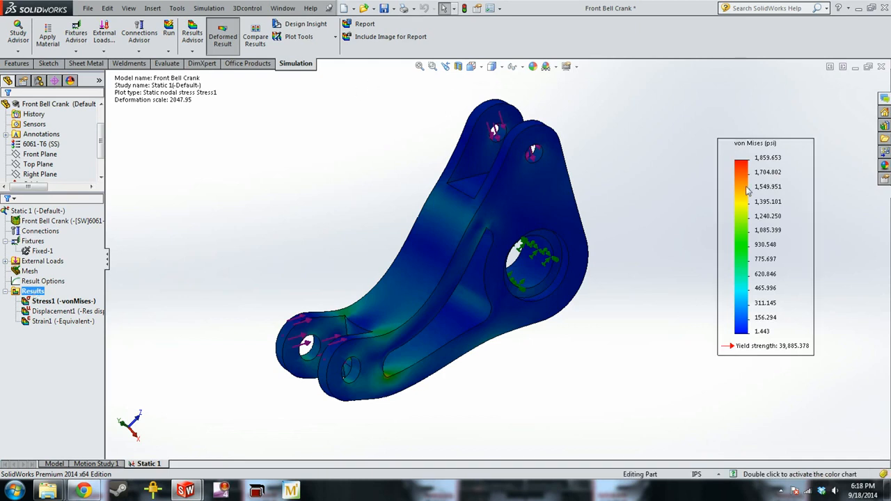
right_click(33, 294)
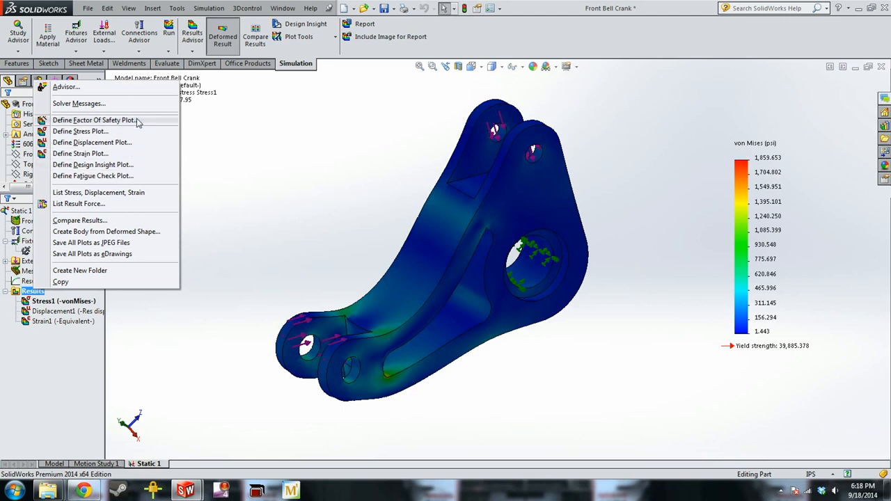
click(137, 120)
click(69, 212)
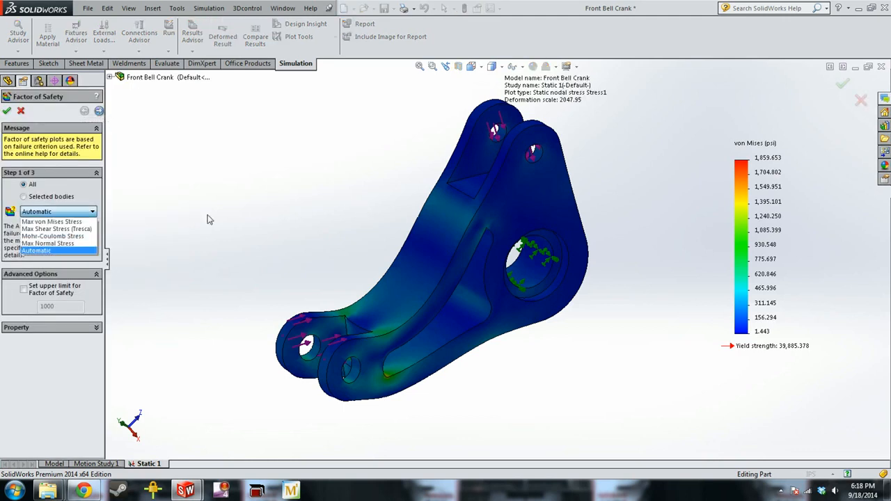
click(70, 223)
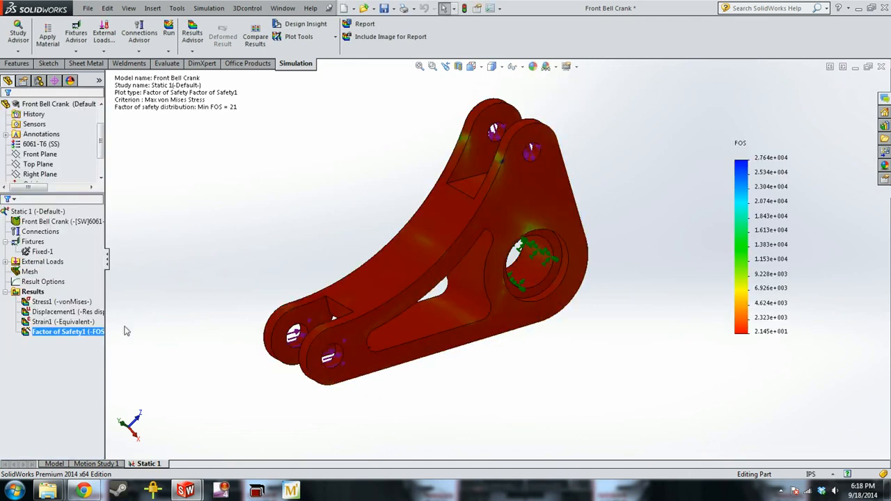
Turn on the minimum and maximum annotations in the factor of safety plot's chart options
right_click(70, 332)
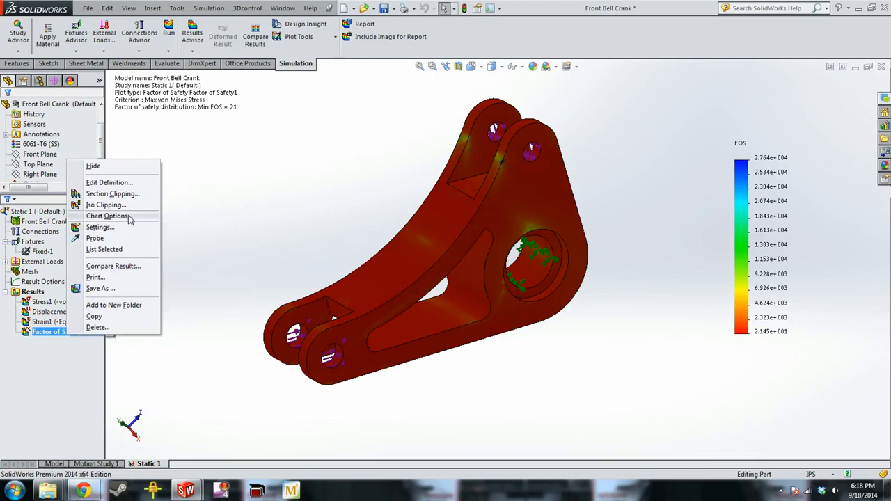
click(129, 217)
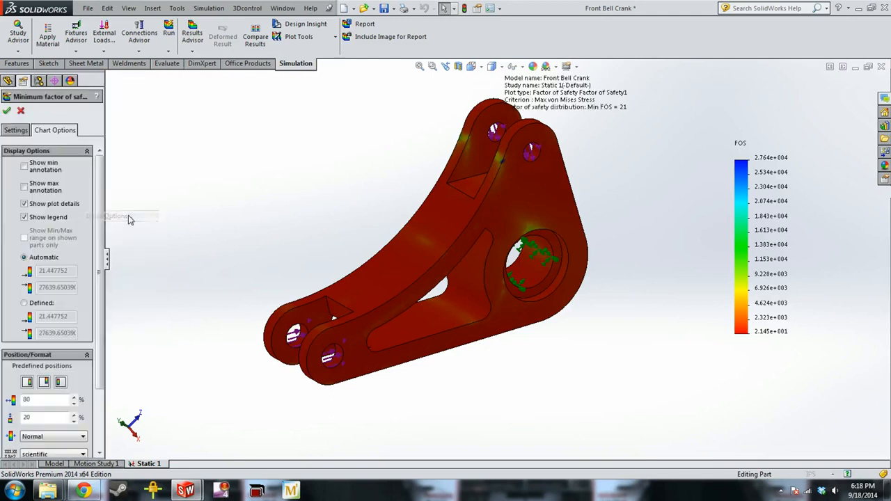
click(24, 167)
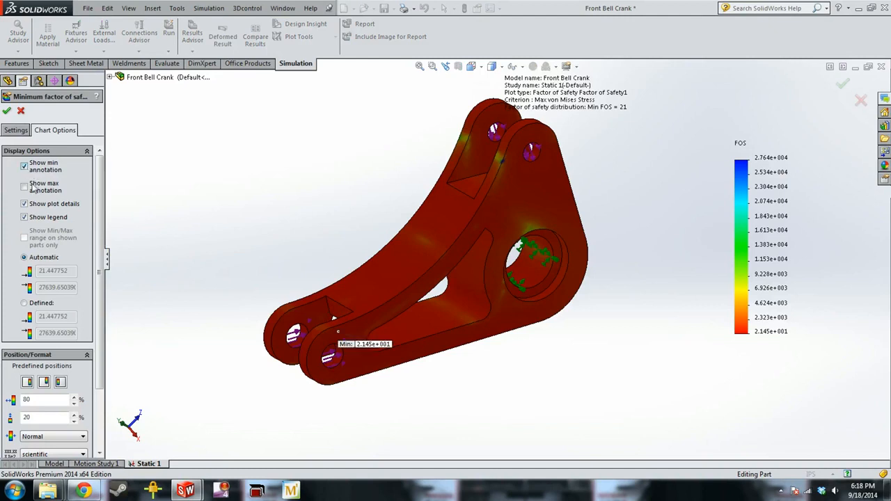
click(28, 187)
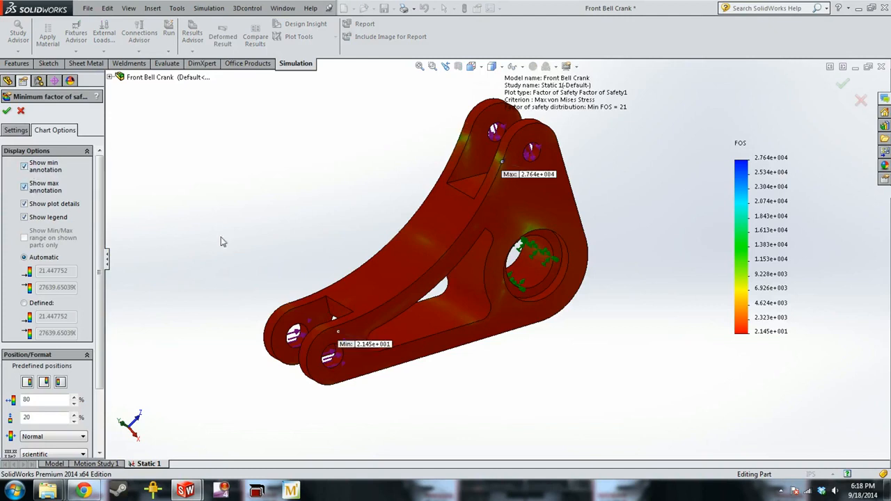
Define a custom legend range from 0 to 10 for the factor of safety plot
click(24, 303)
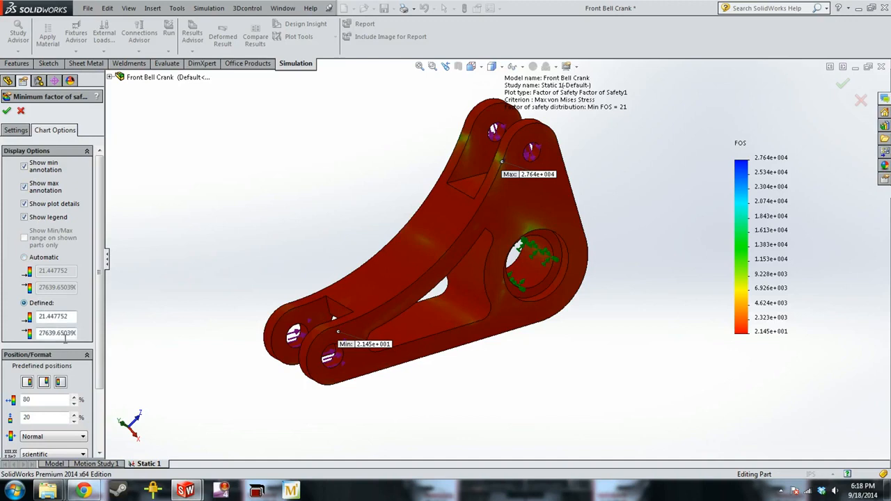
drag(40, 333, 3, 305)
text(10)
scroll(35, 285, down, 3)
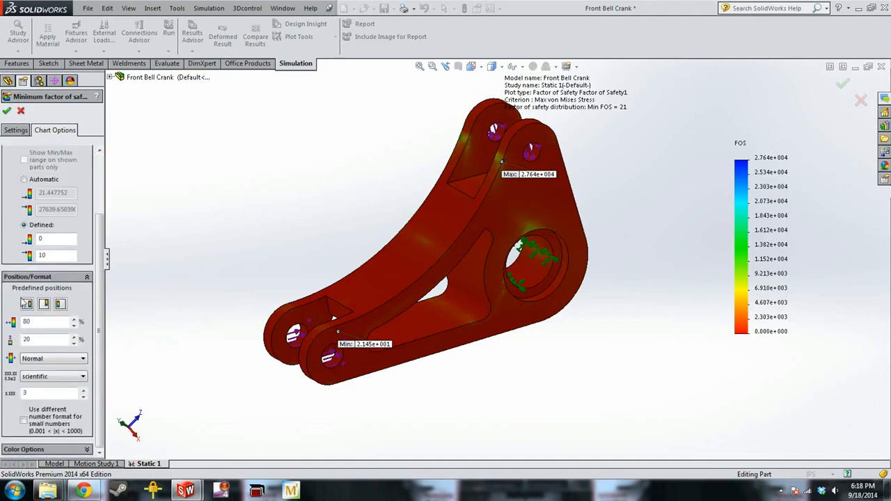
Change the factor of safety legend's number format to floating and apply the chart options
click(41, 321)
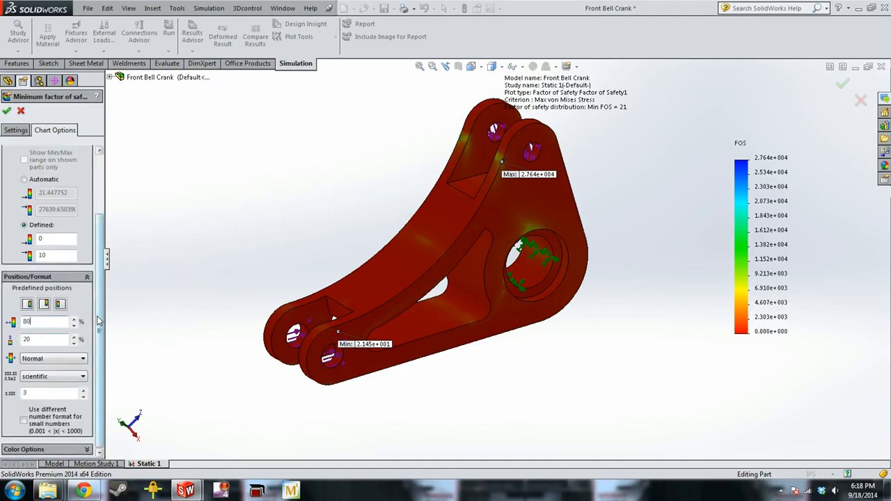
click(69, 377)
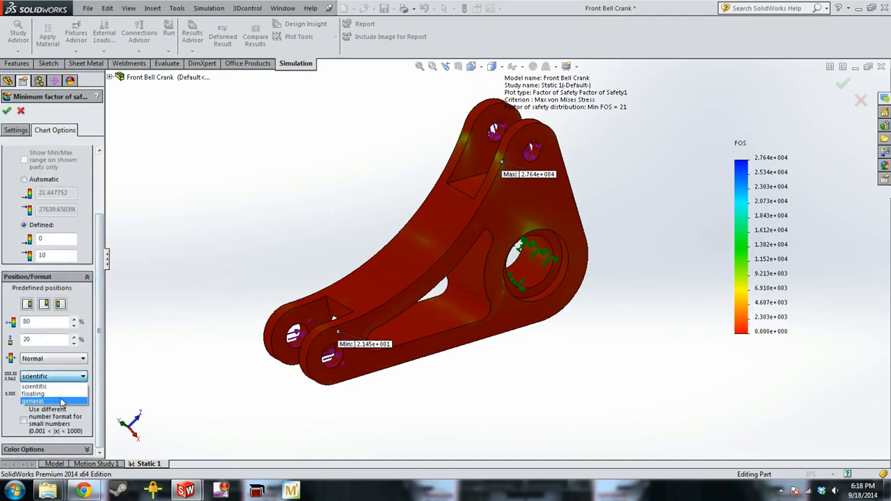
click(61, 402)
scroll(48, 279, up, 5)
click(6, 111)
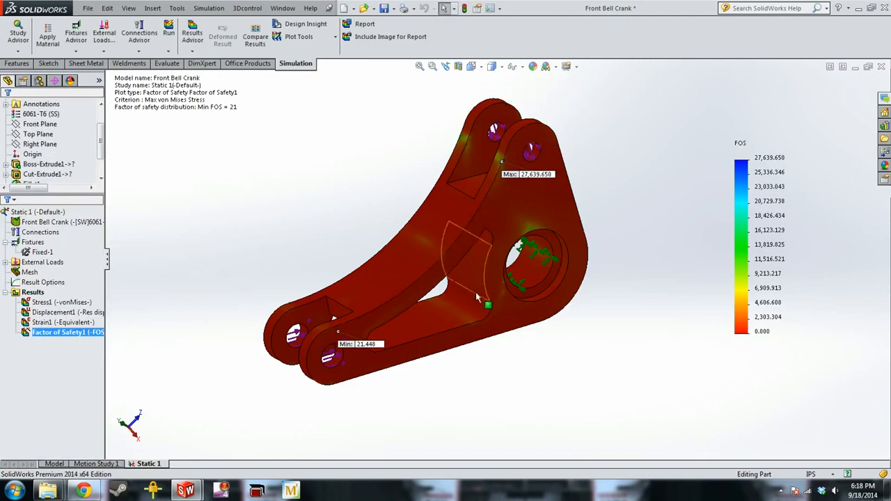
Reopen the legend's chart options and set the defined maximum factor of safety to 10
double_click(758, 244)
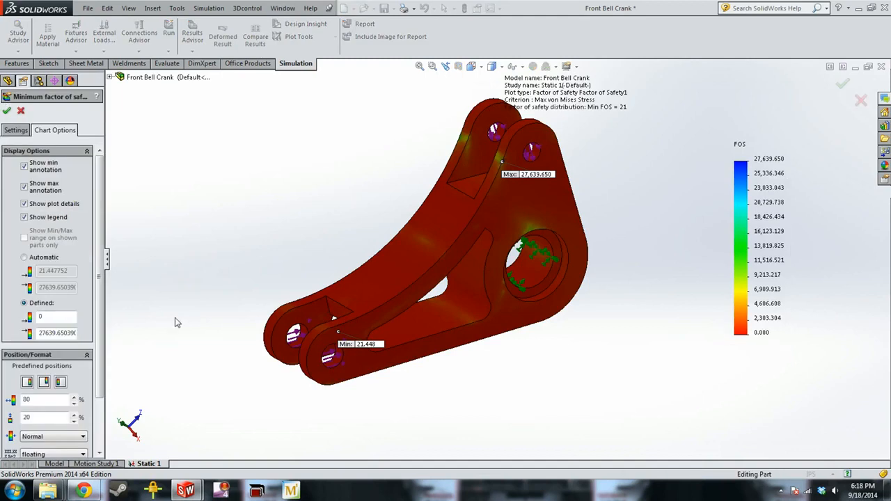
double_click(40, 335)
key(BackSpace)
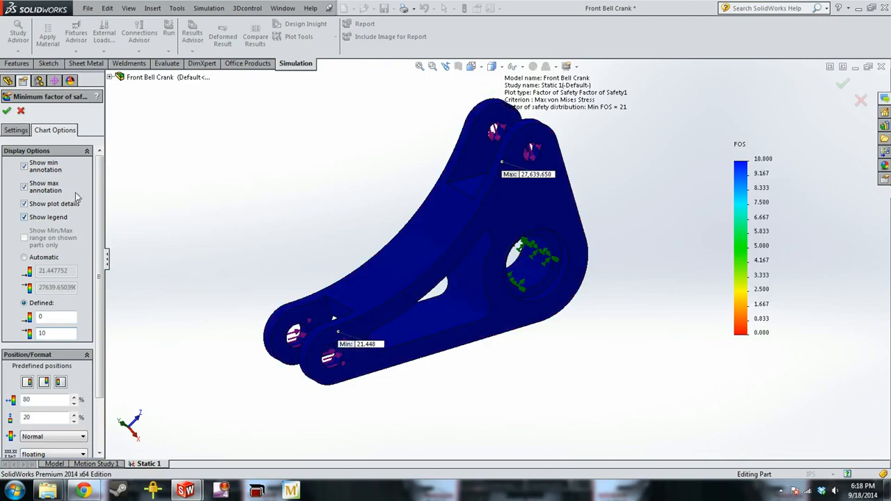
click(6, 111)
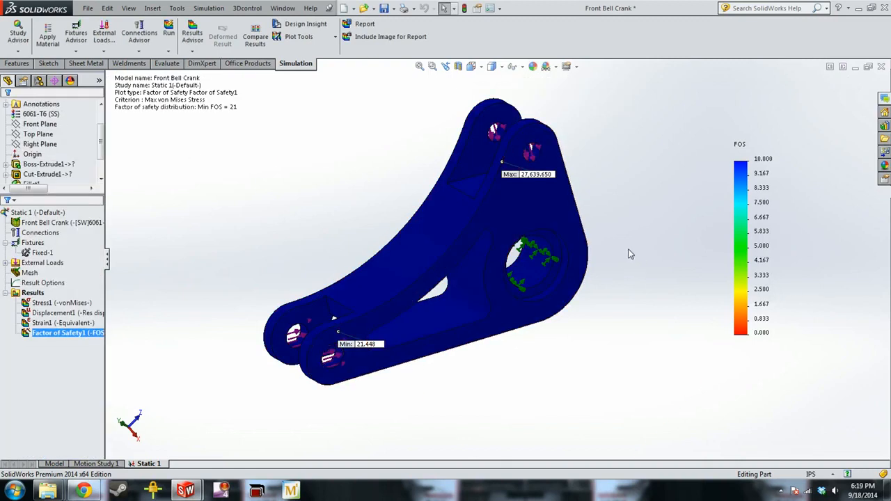
Examine the minimum factor of safety location between the bell crank's lower lugs
middle_drag(358, 344, 420, 332)
scroll(380, 347, down, 5)
scroll(381, 347, up, 3)
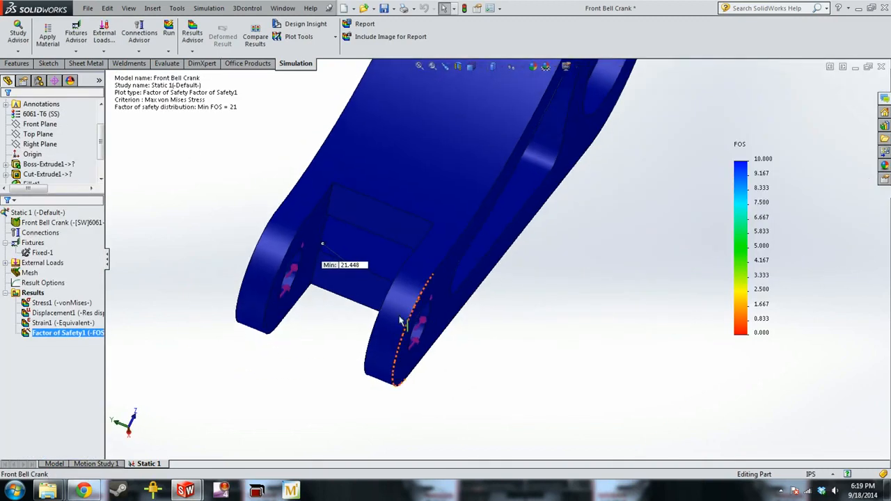
scroll(337, 236, down, 5)
scroll(321, 232, up, 10)
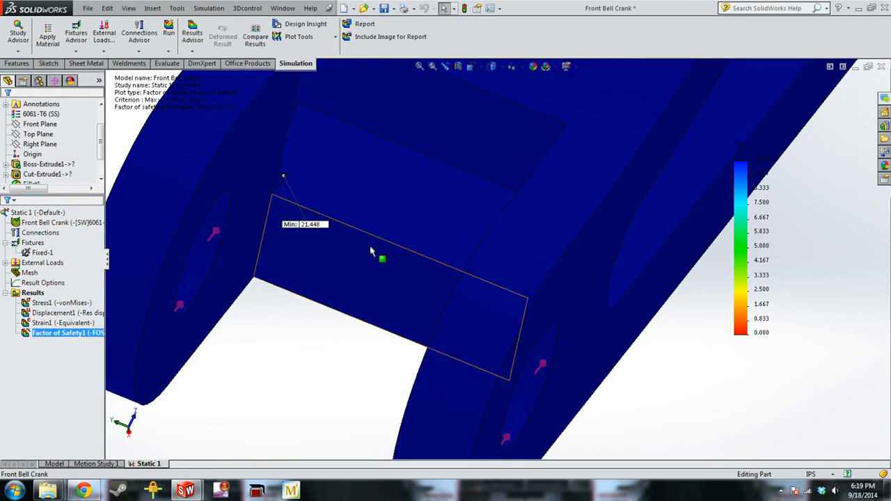
middle_drag(641, 273, 751, 156)
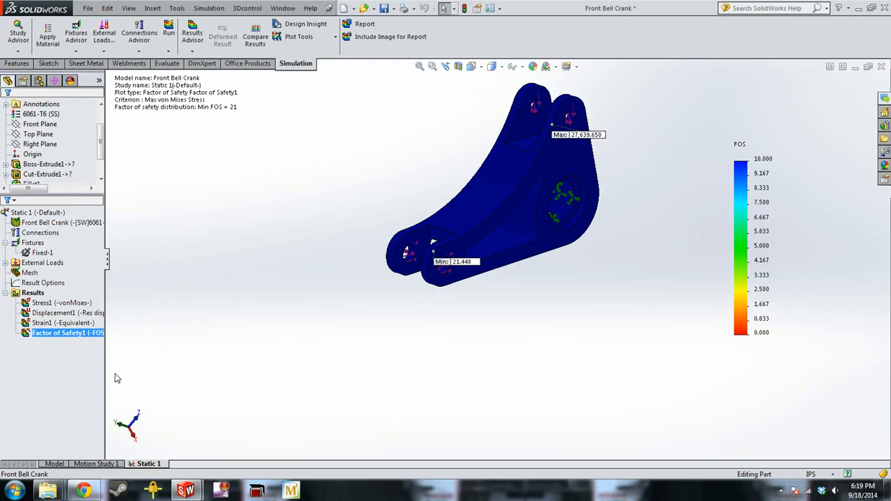
Switch to the Quaife CV Housing part and create a new static study
key(ctrl+Tab)
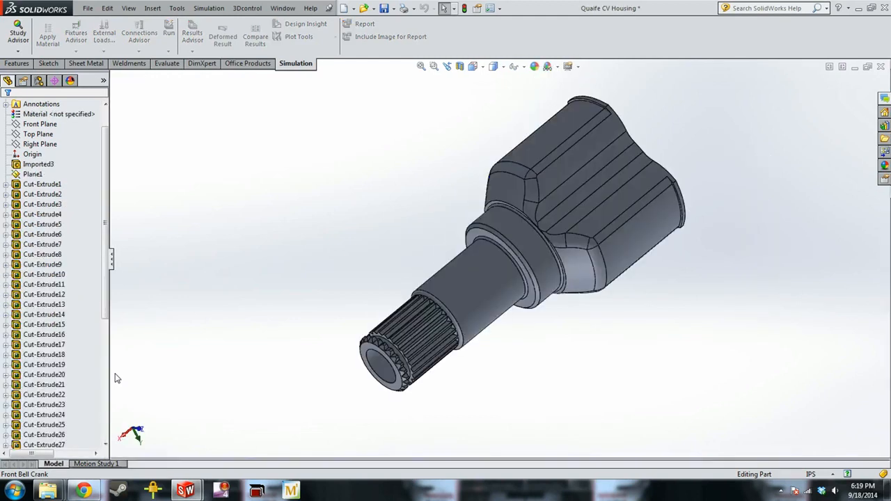
middle_drag(567, 267, 524, 267)
click(30, 55)
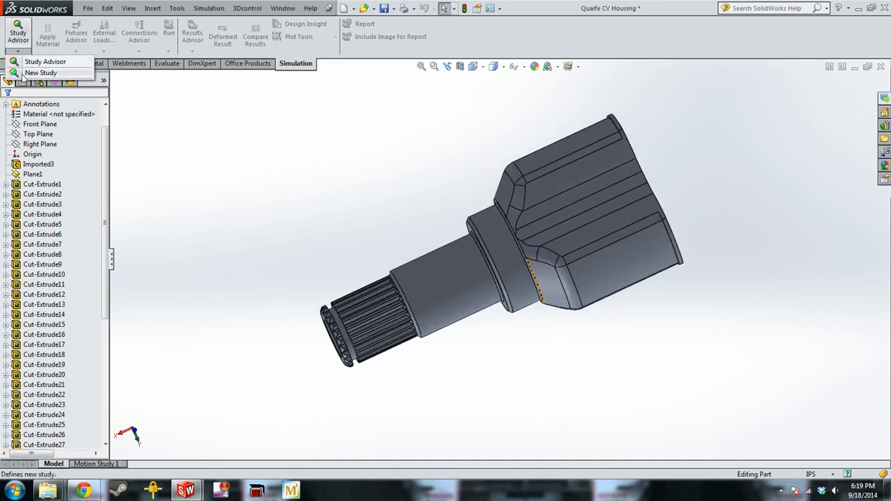
click(41, 73)
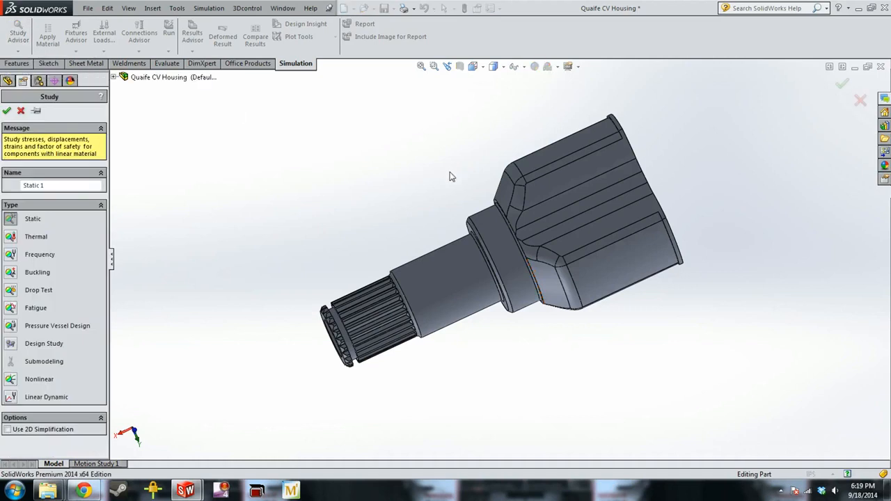
click(5, 112)
Apply a Fixed Geometry fixture to the three inner lobe faces at the housing's open end
click(40, 247)
right_click(33, 237)
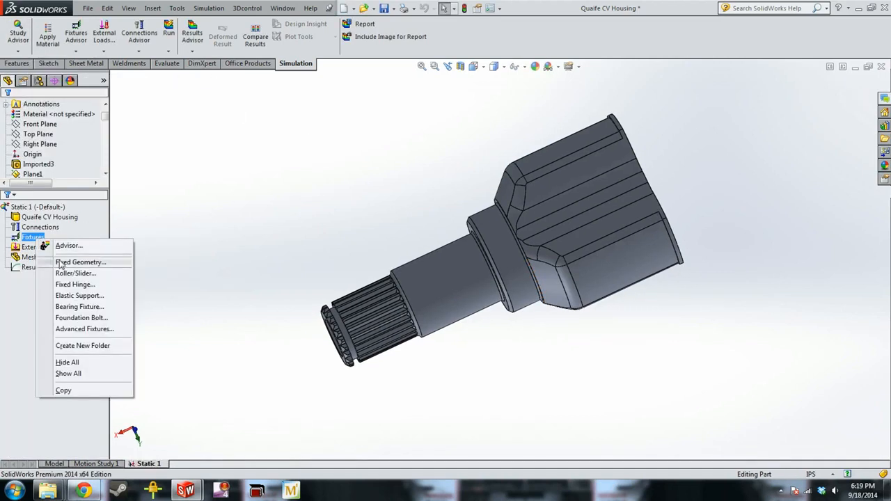
click(61, 262)
middle_drag(364, 193, 268, 263)
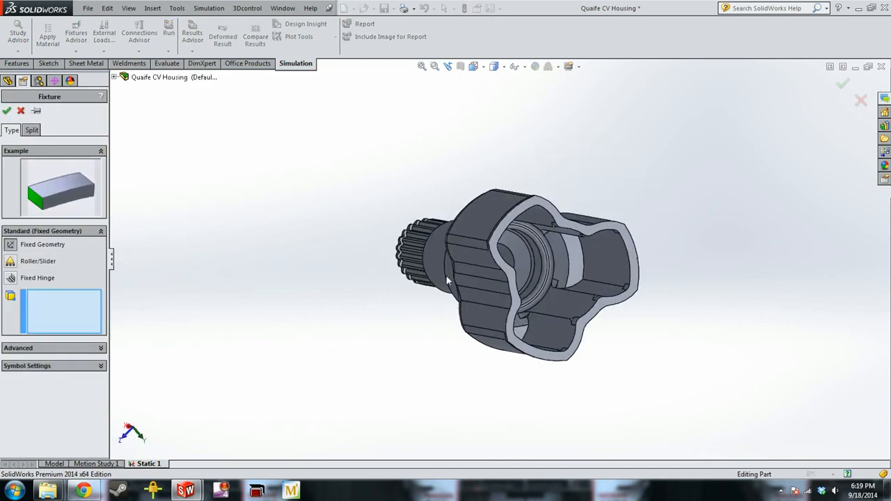
click(607, 261)
middle_drag(509, 368, 417, 209)
click(498, 411)
click(417, 208)
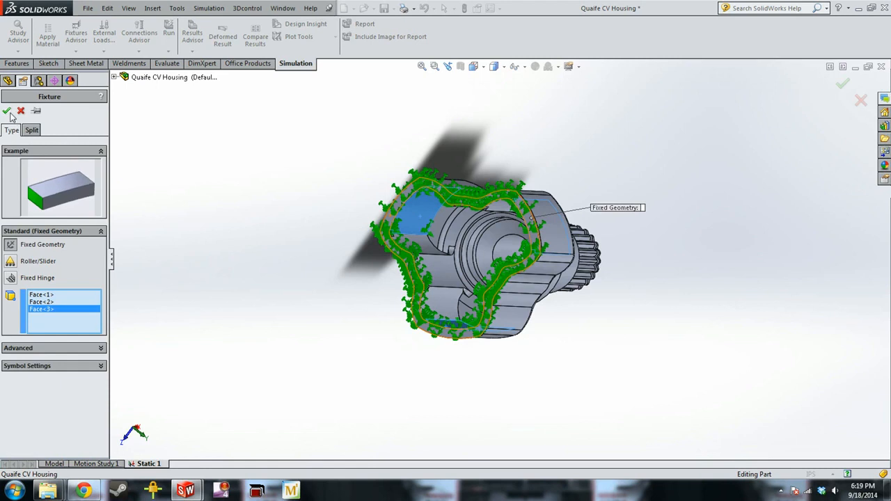
key(Return)
Start a torque load on the annular face at the spline's groove, using the shaft's cylindrical bore face as the axis
middle_drag(321, 216, 440, 265)
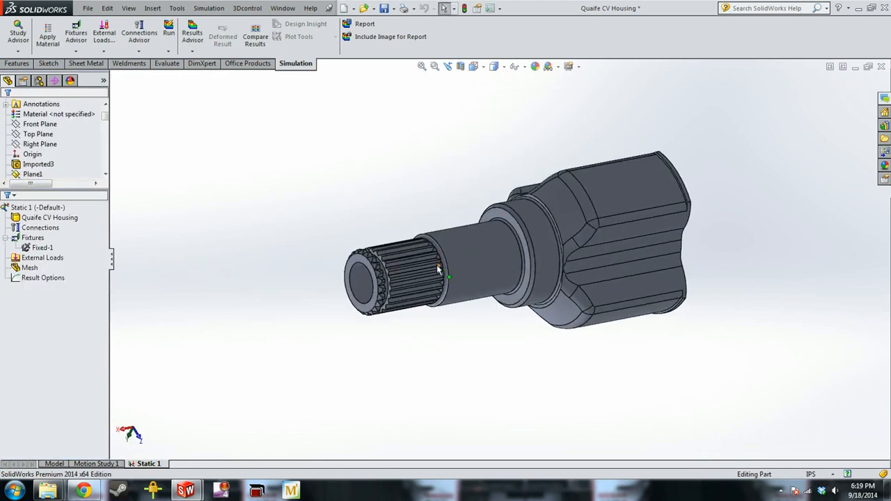
scroll(437, 265, down, 1)
click(42, 248)
right_click(49, 258)
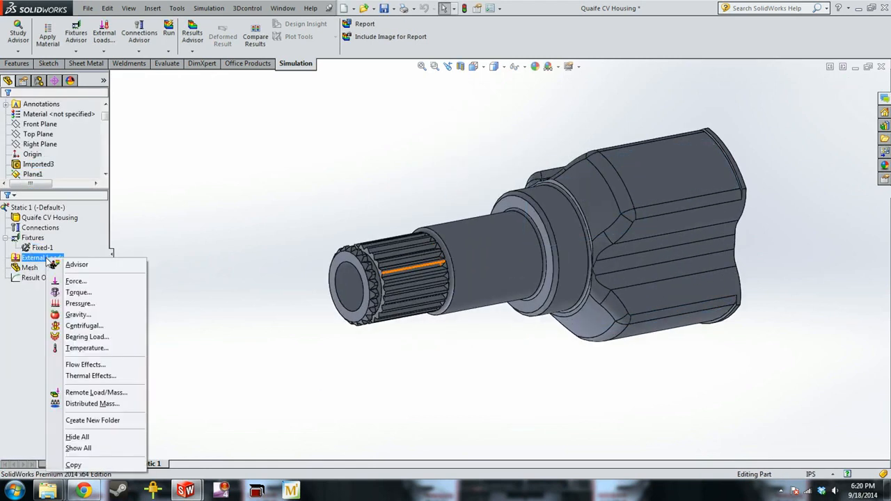
click(95, 293)
middle_drag(364, 212, 354, 280)
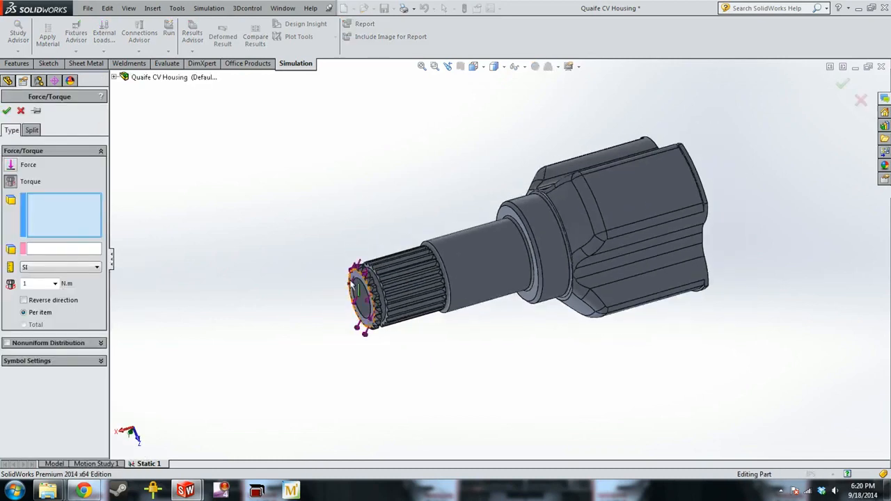
scroll(361, 282, down, 3)
click(440, 297)
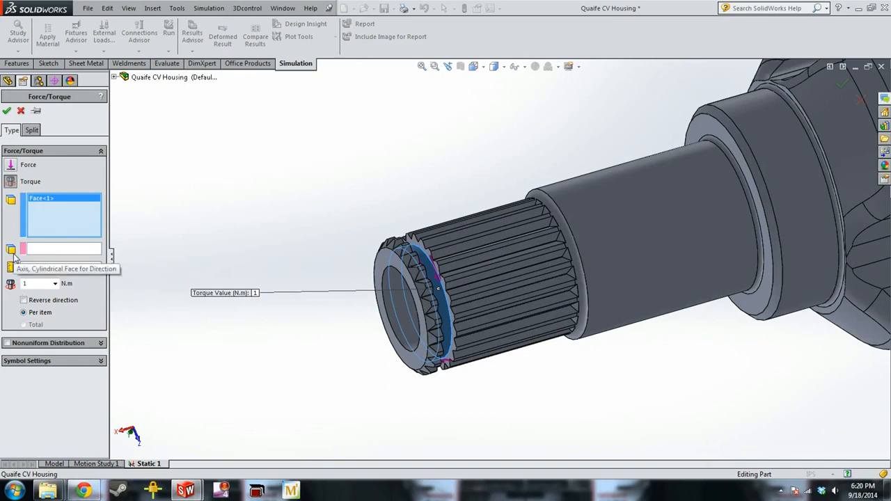
click(73, 251)
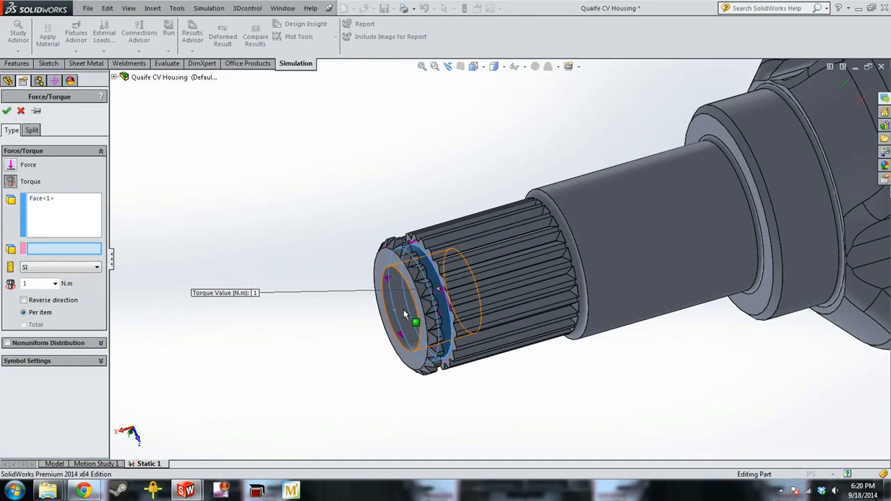
click(405, 315)
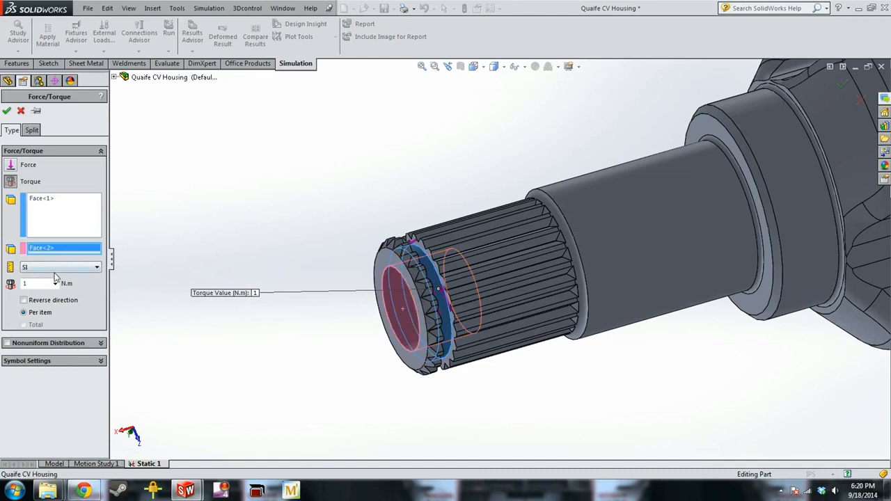
Set the torque units to English (IPS) and apply a torque of 1000 lbf.in per item
click(59, 268)
click(41, 282)
double_click(46, 283)
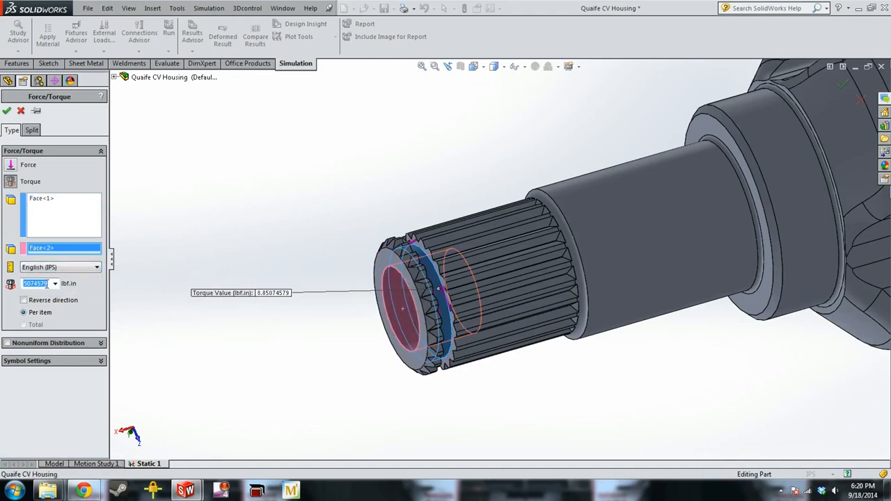
text(1000)
click(7, 112)
Examine the spline teeth and the applied torque arrows at the shaft end
scroll(551, 250, up, 3)
scroll(454, 278, down, 3)
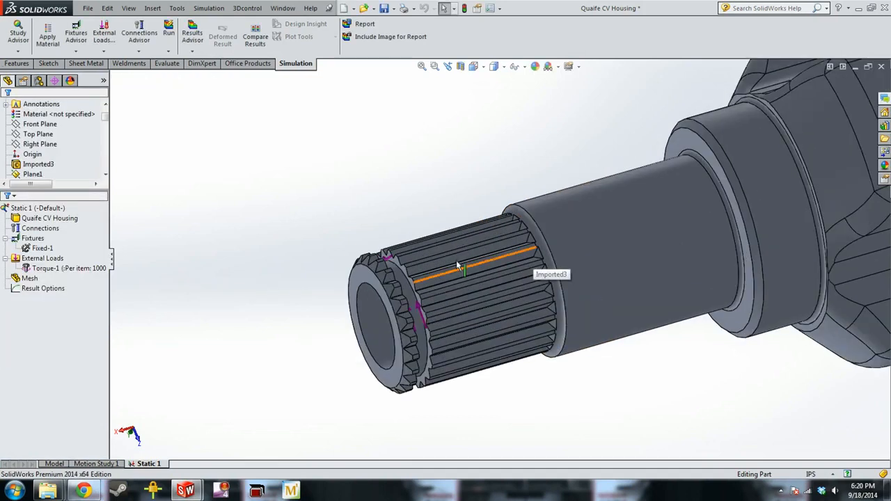
middle_drag(419, 281, 432, 267)
scroll(433, 265, down, 2)
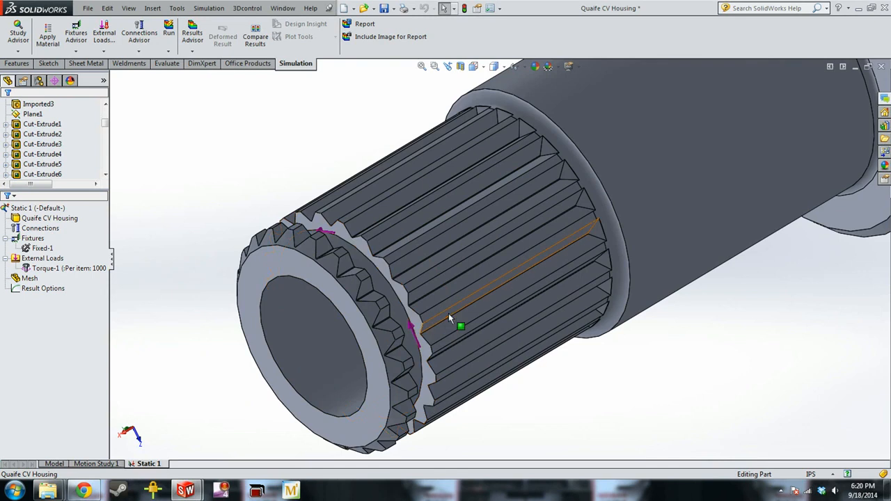
Create a finer curvature-based mesh of the housing with a 0.21106422 in maximum and 0.04221284 in minimum element size
scroll(448, 314, up, 1)
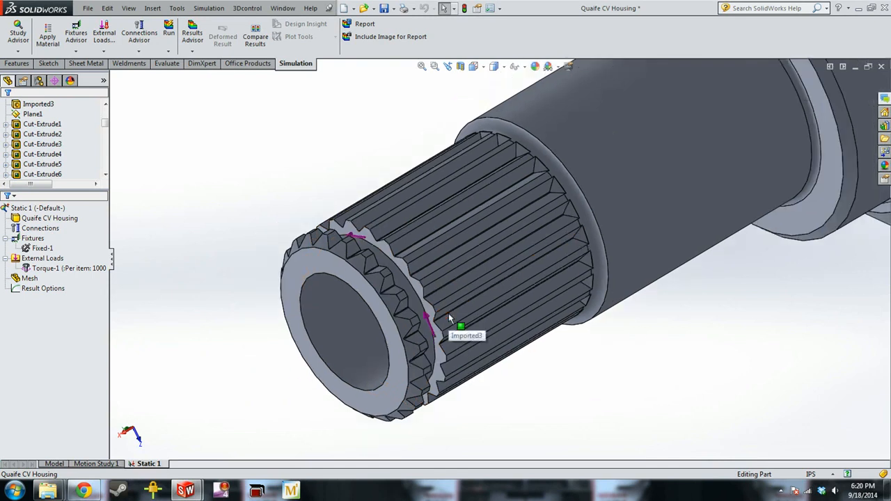
right_click(30, 279)
click(152, 239)
scroll(710, 146, up, 5)
middle_drag(710, 146, 604, 268)
middle_drag(670, 291, 378, 227)
scroll(553, 278, down, 3)
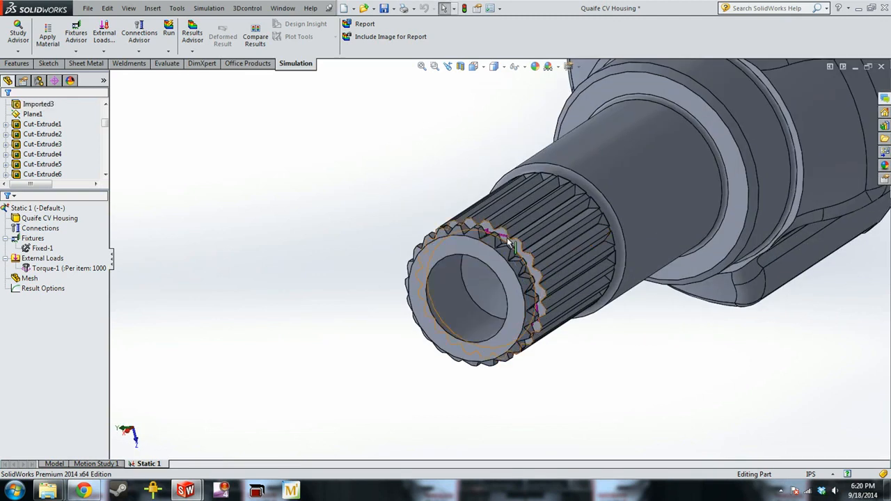
right_click(31, 280)
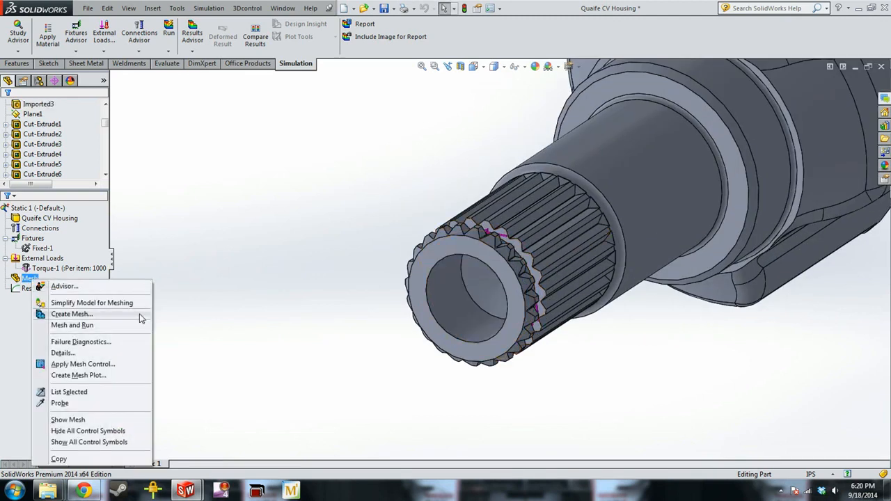
click(140, 314)
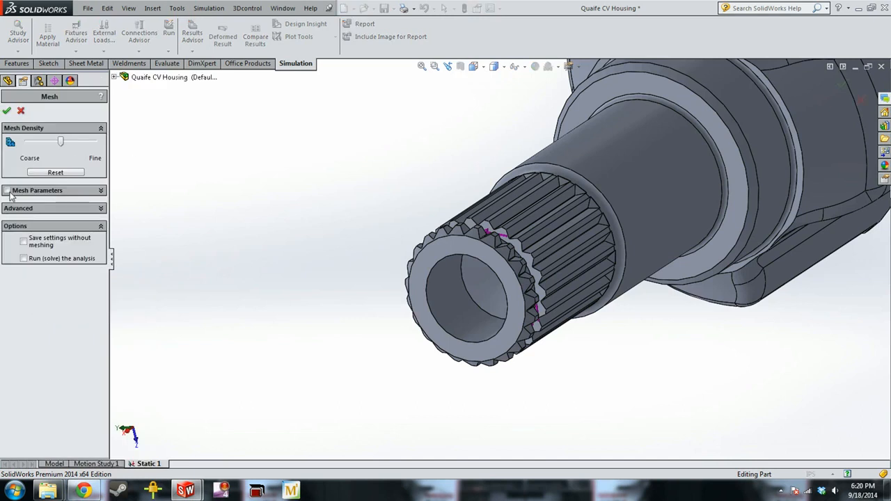
click(7, 190)
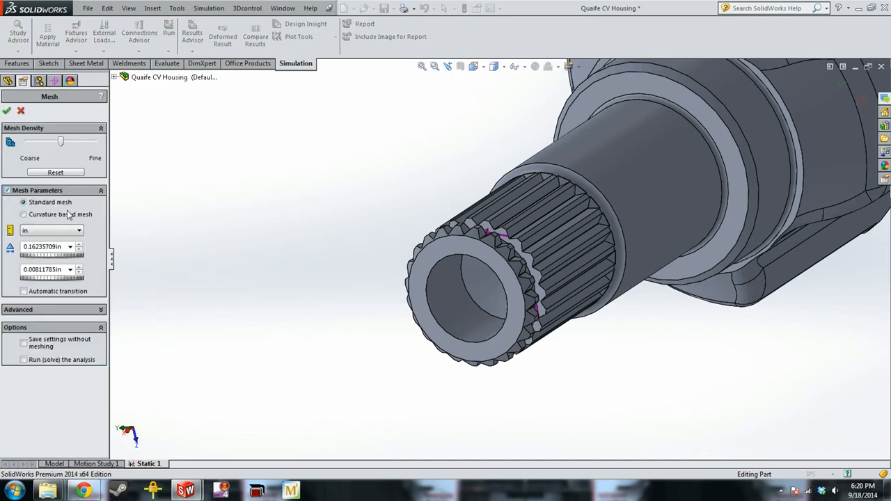
click(25, 214)
drag(64, 146, 78, 146)
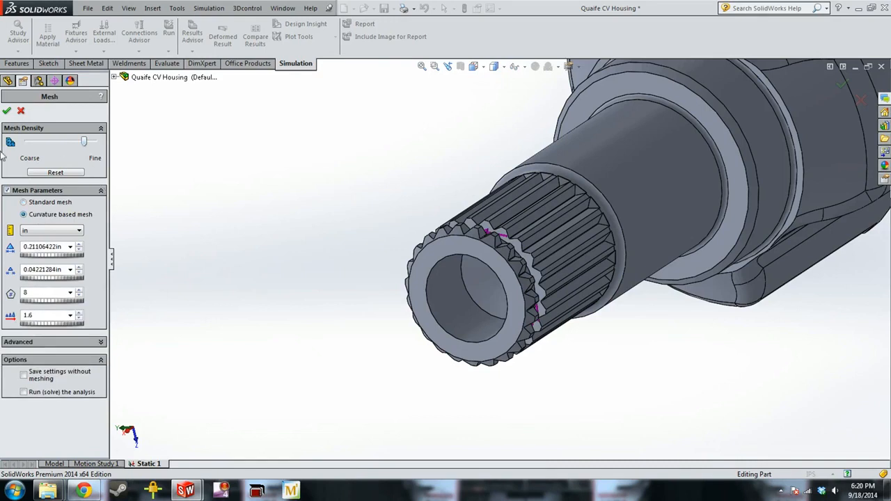
click(7, 111)
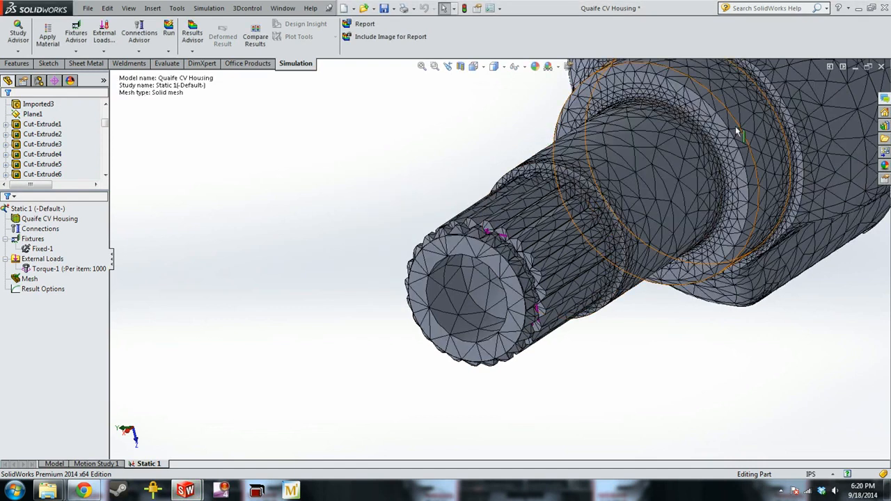
Examine the curvature-based mesh around the shaft shoulder fillets, the spline and the housing body
scroll(468, 189, up, 3)
scroll(528, 230, up, 3)
scroll(562, 236, down, 3)
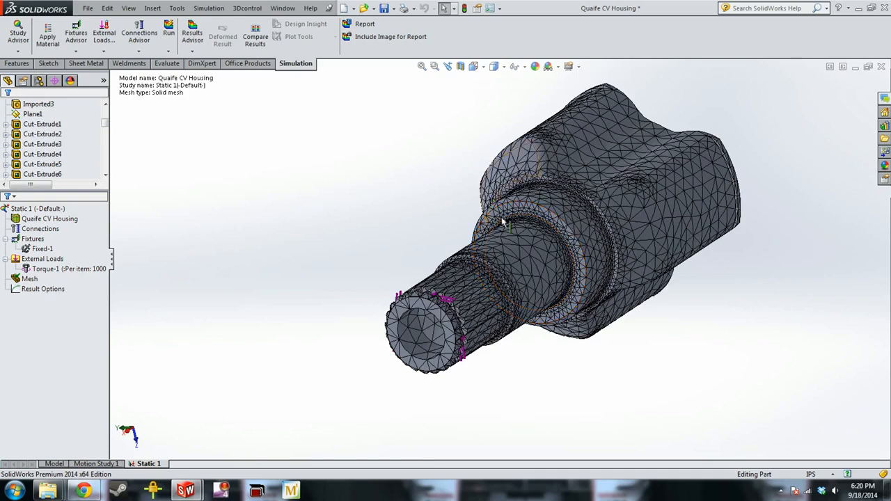
scroll(524, 270, down, 5)
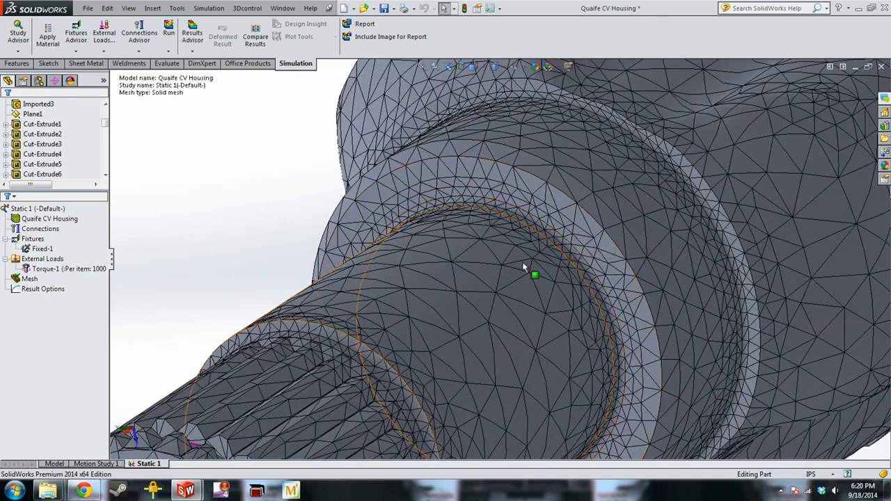
scroll(536, 270, up, 2)
scroll(591, 256, down, 2)
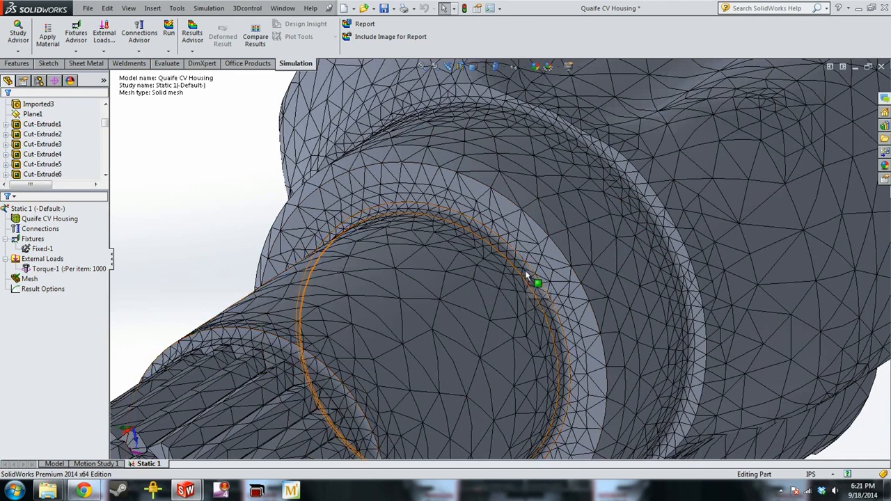
scroll(498, 282, down, 2)
scroll(374, 276, up, 3)
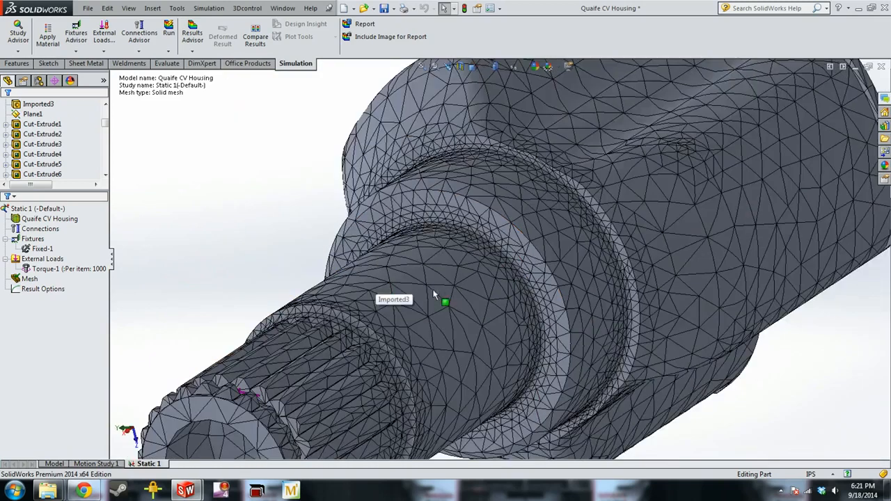
scroll(442, 293, up, 3)
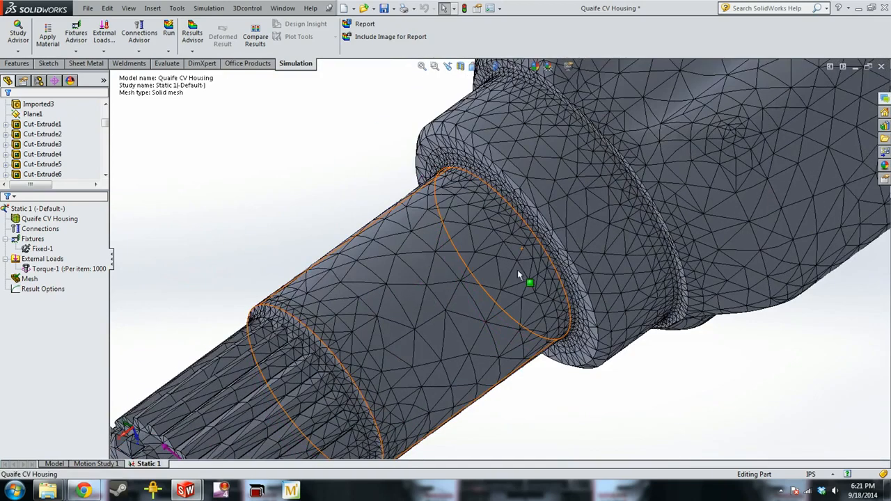
scroll(494, 276, up, 1)
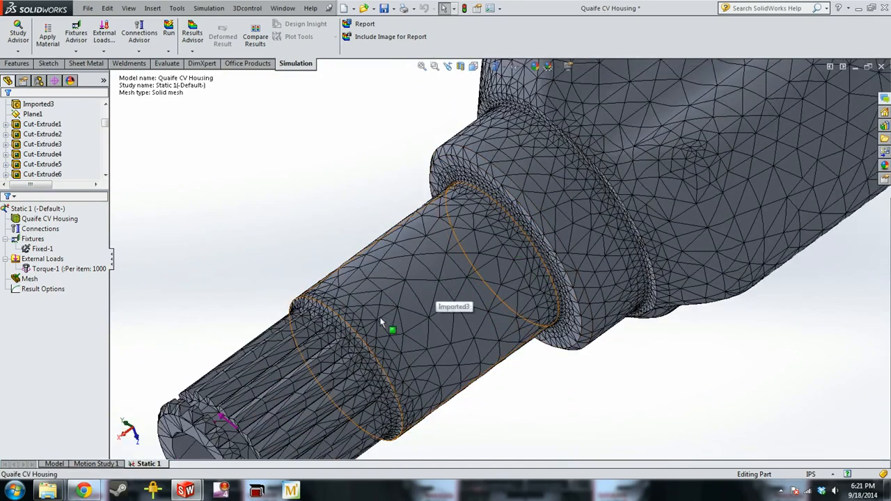
scroll(539, 258, down, 2)
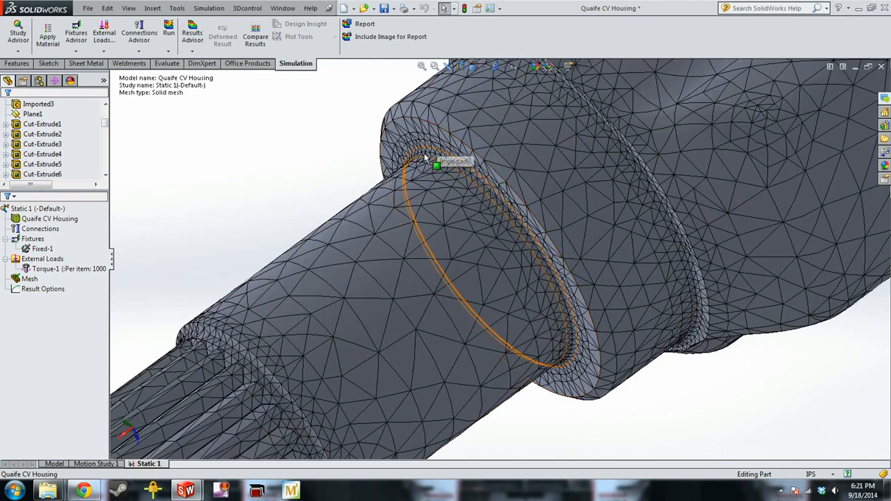
Remesh the housing with a standard mesh at a finer density
click(42, 258)
right_click(42, 259)
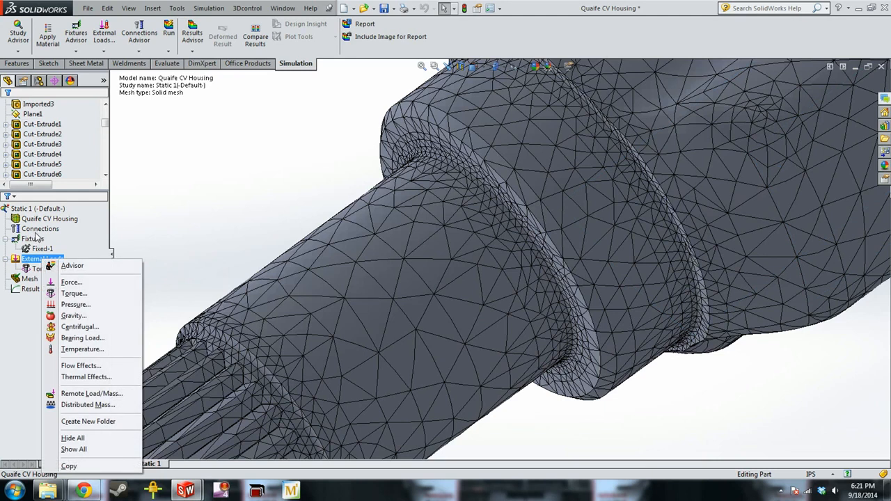
right_click(29, 278)
click(78, 311)
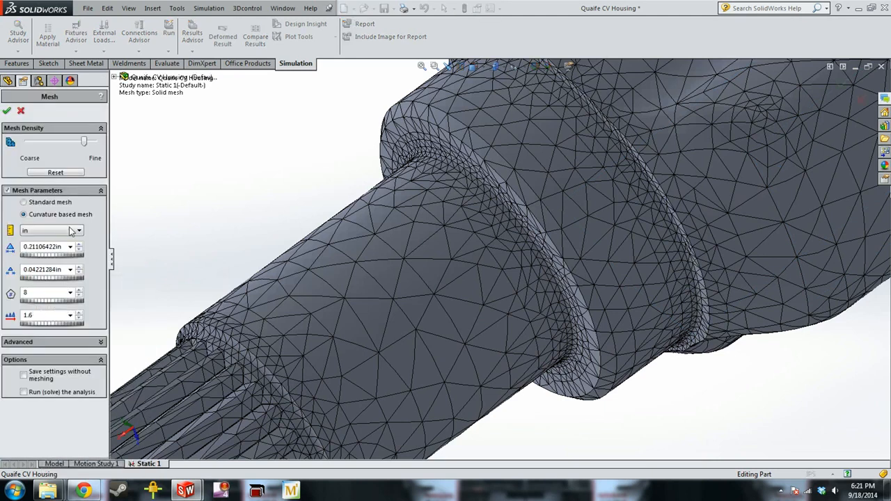
click(34, 203)
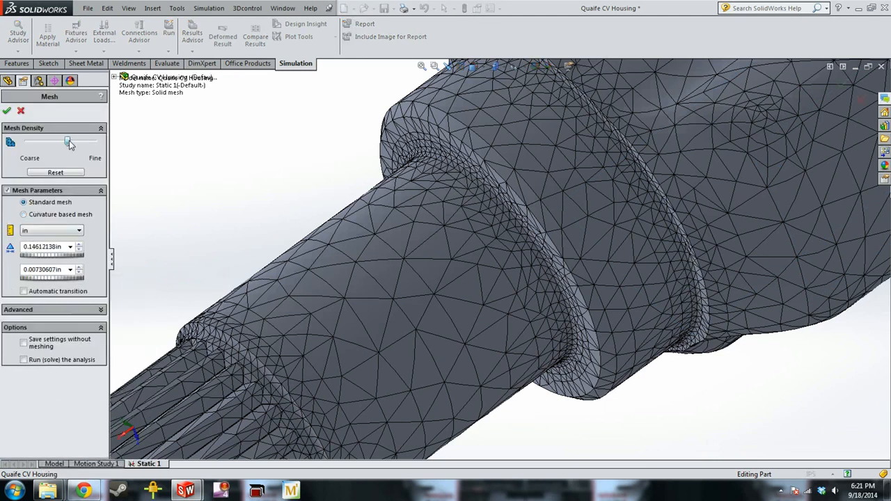
click(7, 112)
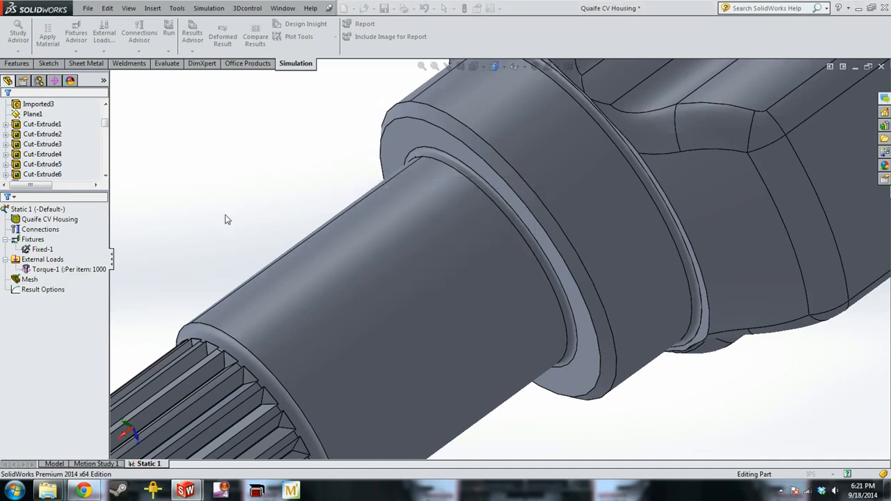
Apply a mesh control with a finer density to the fillet face where the smooth shaft meets the shoulder
scroll(532, 221, down, 6)
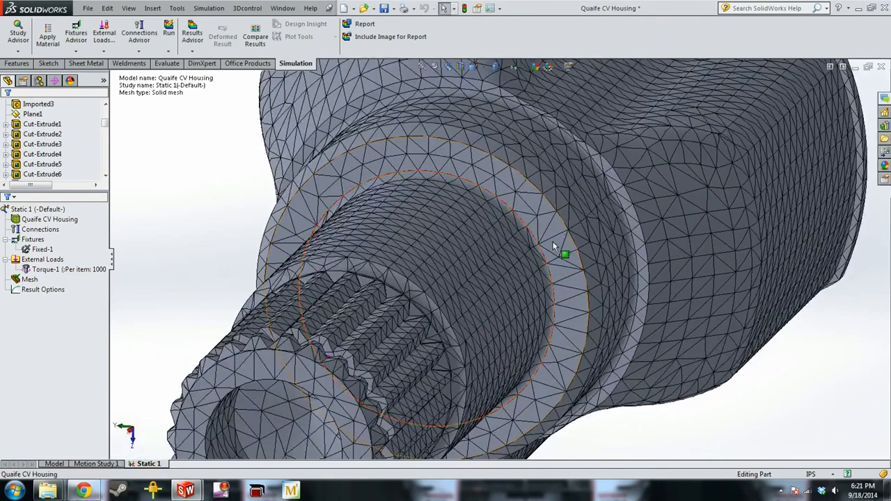
scroll(317, 289, up, 10)
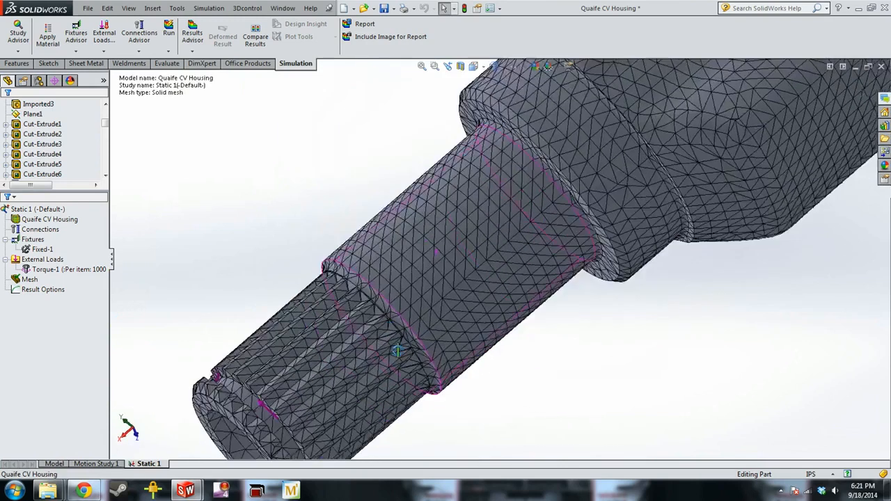
middle_drag(557, 186, 515, 199)
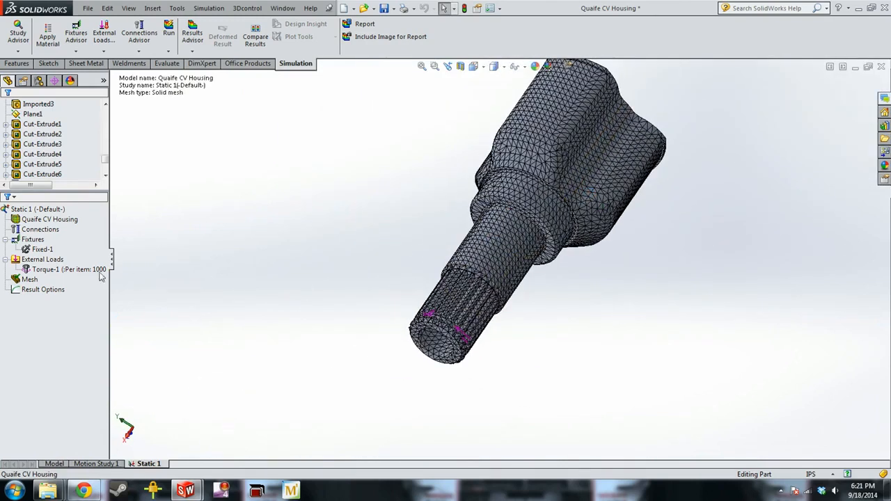
mouse_move(76, 272)
right_click(33, 279)
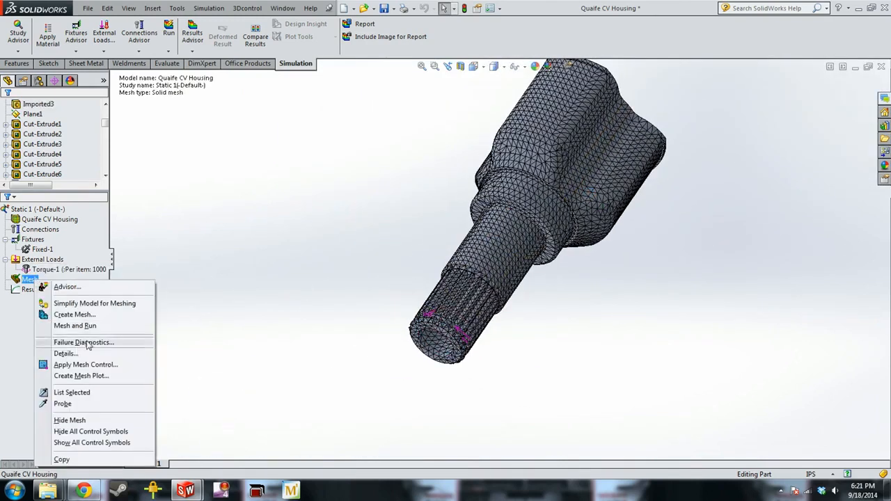
click(104, 367)
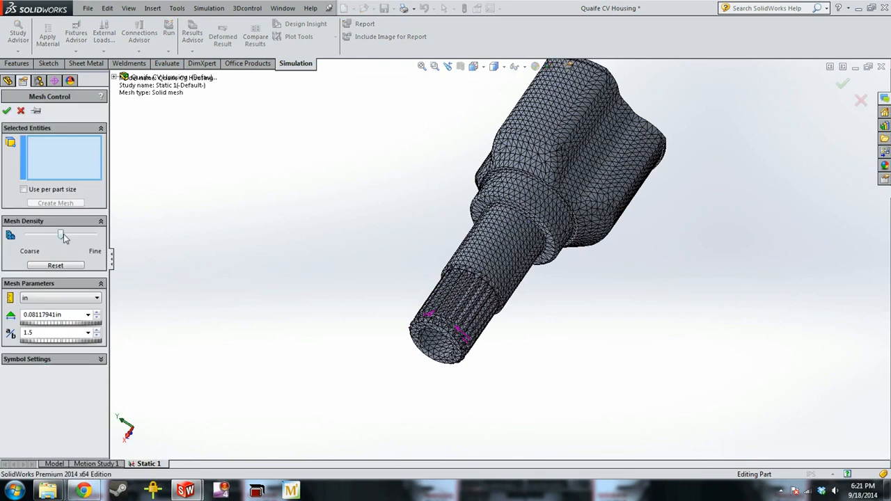
drag(62, 235, 84, 235)
scroll(543, 219, down, 5)
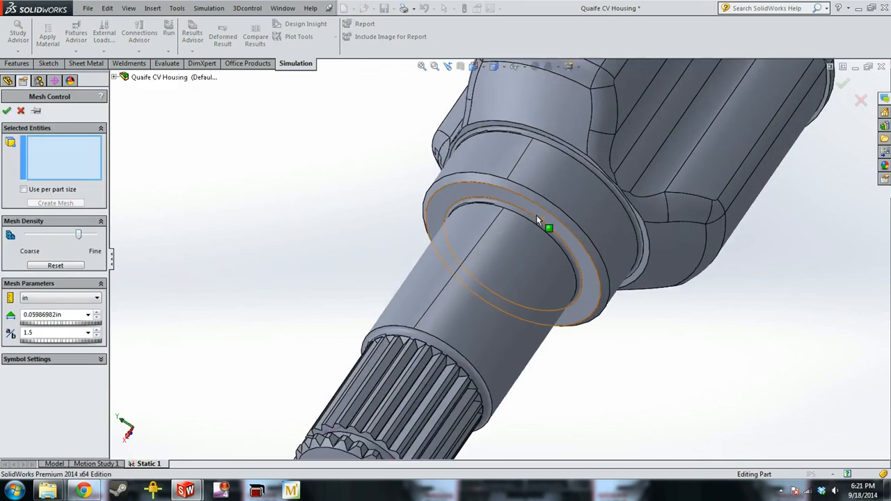
scroll(528, 222, down, 2)
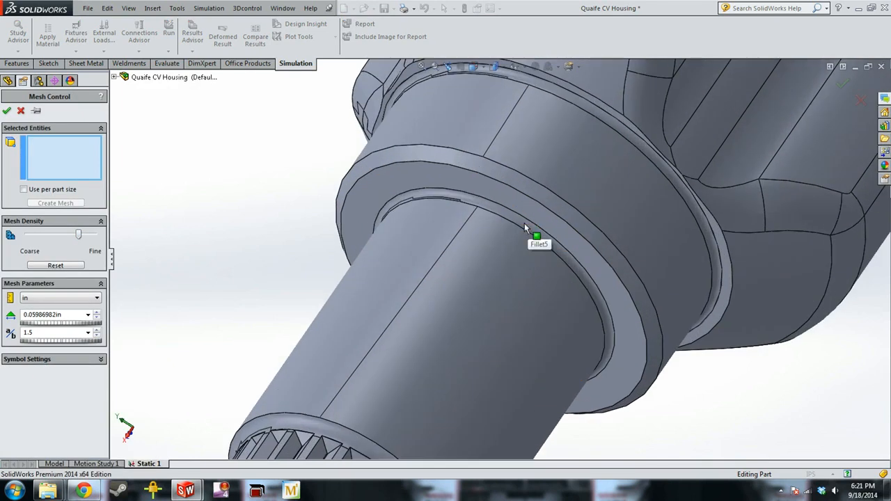
click(524, 223)
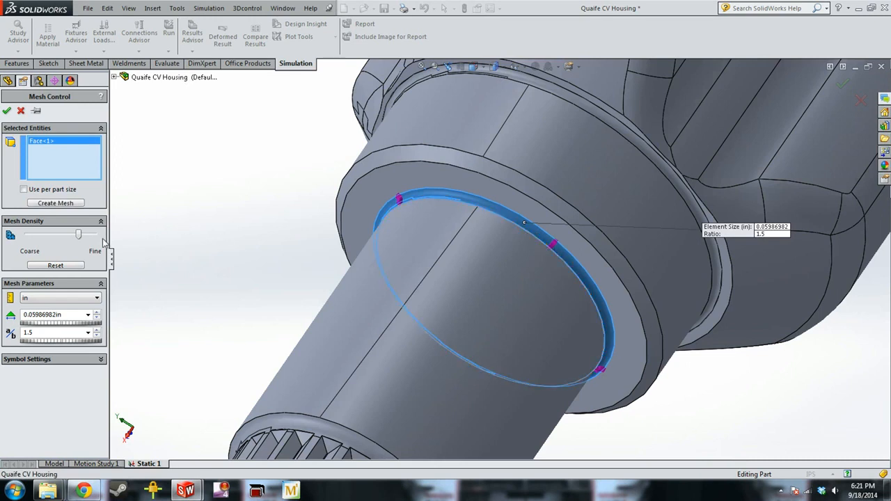
drag(80, 237, 92, 242)
click(6, 115)
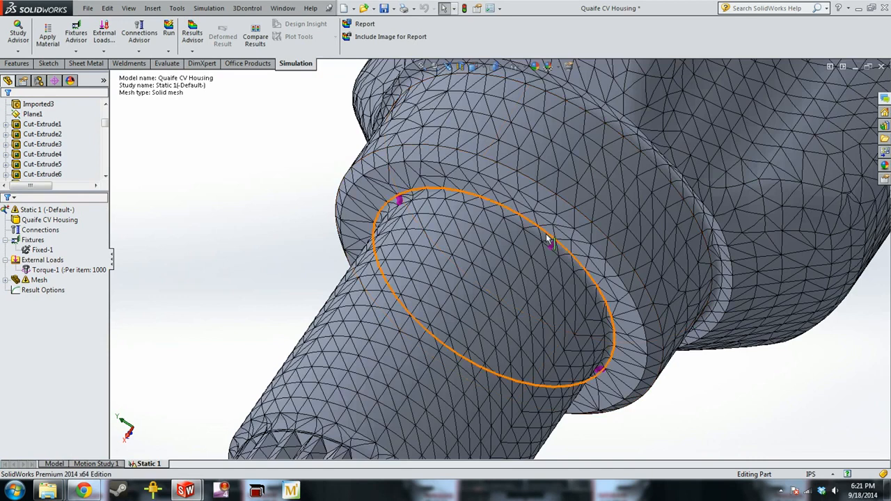
Regenerate the standard mesh so that it includes the mesh control on the shoulder fillet
scroll(547, 237, up, 3)
right_click(21, 279)
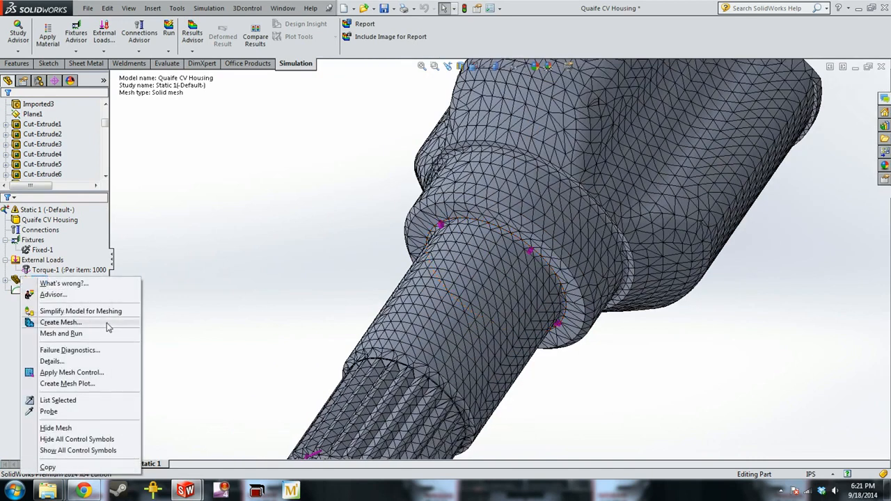
click(61, 323)
click(6, 111)
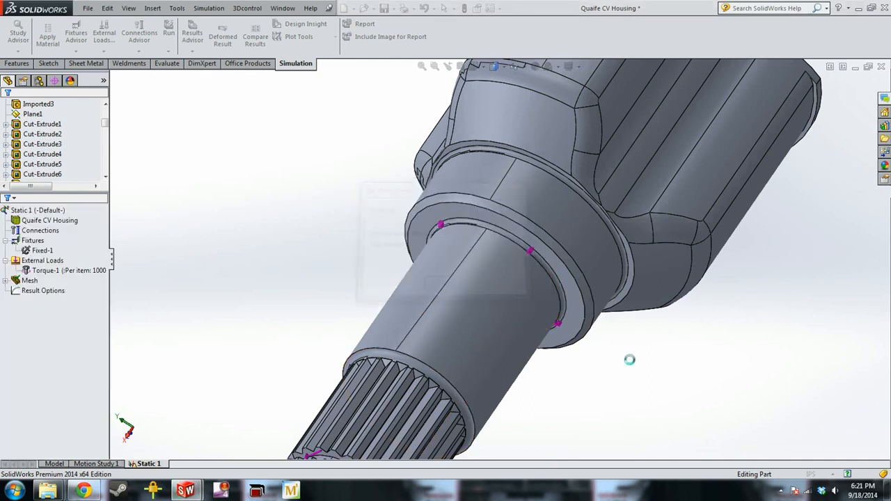
Examine the refined elements along the shoulder fillet and compare them with the rest of the housing mesh
scroll(570, 273, down, 3)
scroll(550, 261, down, 2)
middle_drag(483, 239, 515, 228)
scroll(515, 228, down, 3)
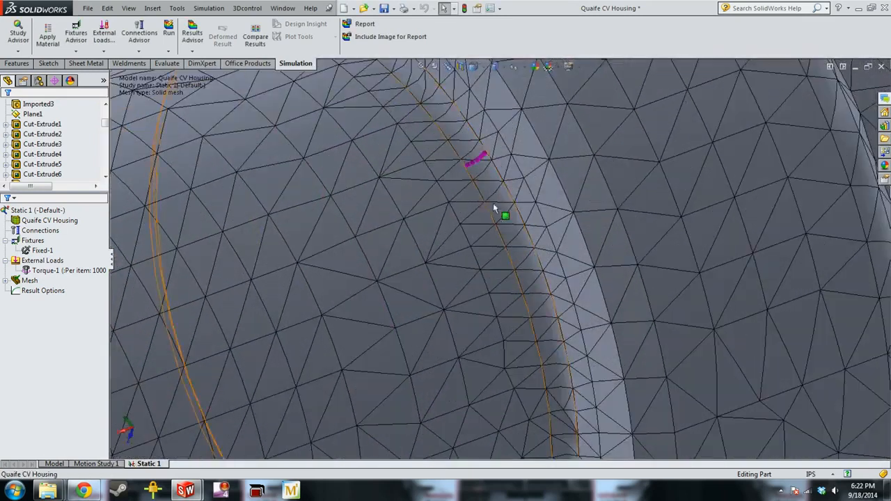
scroll(529, 213, up, 5)
scroll(522, 230, up, 5)
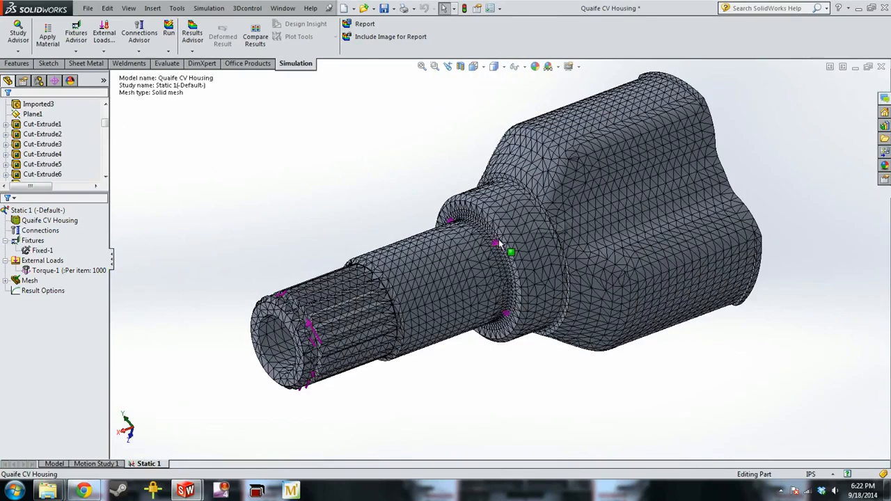
scroll(507, 306, up, 1)
middle_drag(505, 330, 537, 369)
scroll(538, 368, down, 1)
Remesh the housing with a curvature-based mesh of 0.18265173 in maximum and 0.03653035 in minimum element size
right_click(30, 279)
click(64, 314)
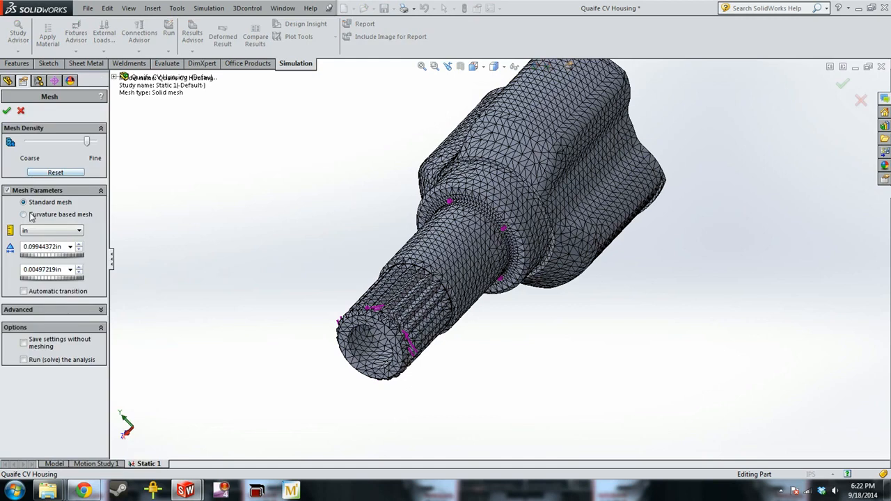
click(31, 217)
drag(63, 144, 87, 145)
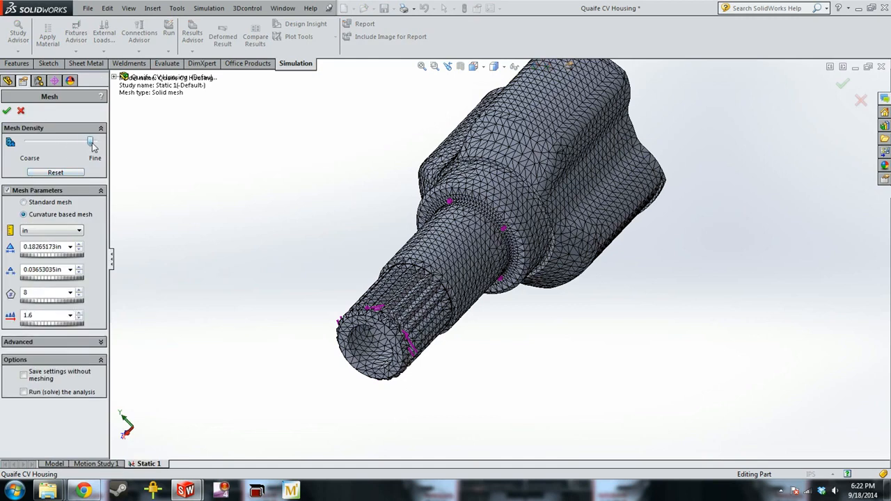
click(7, 113)
Try to run the static torque study
click(42, 250)
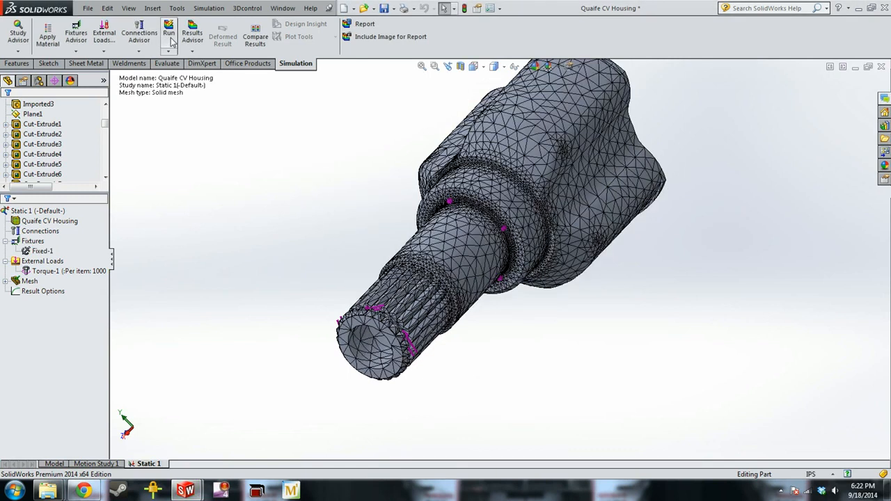
click(171, 40)
click(492, 272)
Assign AISI 1020 steel from the SolidWorks Materials library to the Quaife CV Housing body
click(49, 221)
click(237, 95)
right_click(58, 222)
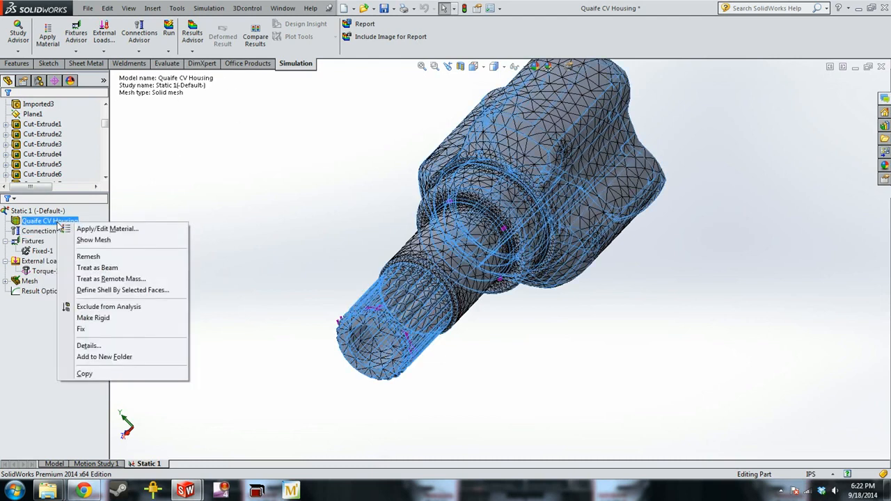
click(99, 229)
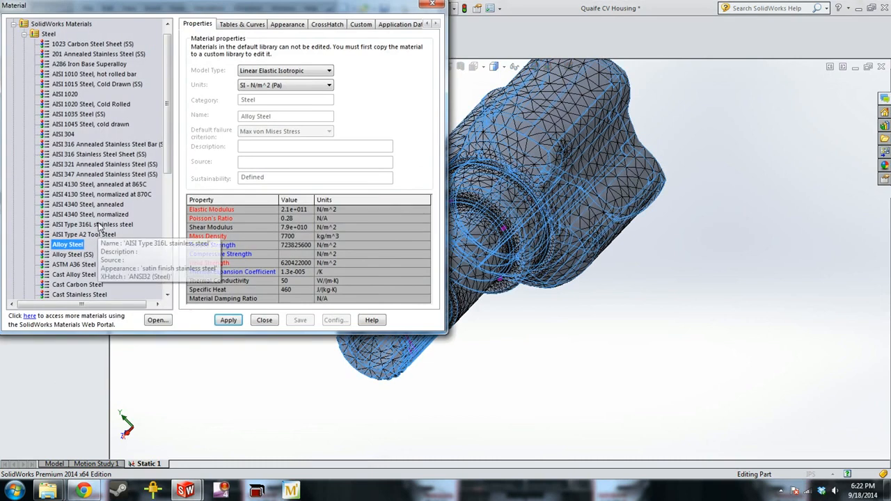
click(77, 95)
click(230, 320)
click(264, 320)
Run the static torque study and inspect the von Mises stress on the splined shaft and shoulder fillet
click(169, 32)
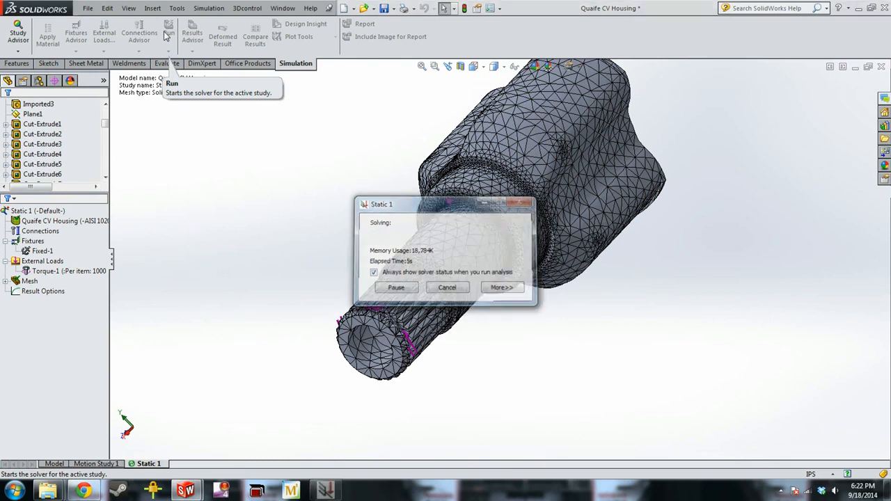
middle_drag(422, 143, 511, 357)
scroll(543, 354, down, 5)
scroll(659, 352, up, 1)
middle_drag(660, 354, 570, 283)
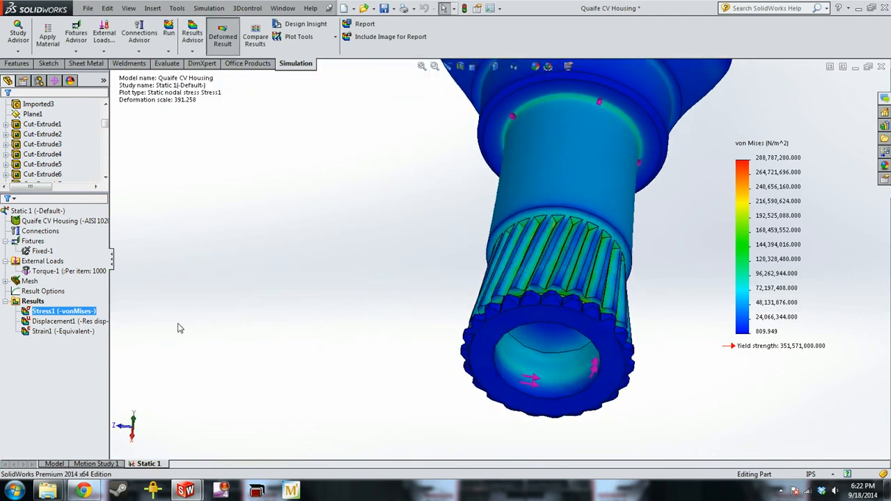
Display the resultant displacement plot and examine the deformation along the splined shaft and the housing
double_click(75, 322)
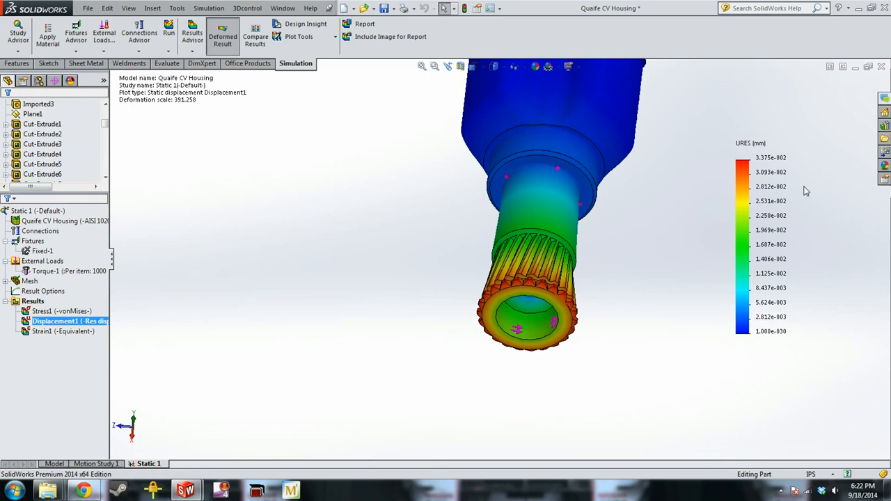
scroll(449, 298, up, 3)
middle_drag(449, 298, 443, 315)
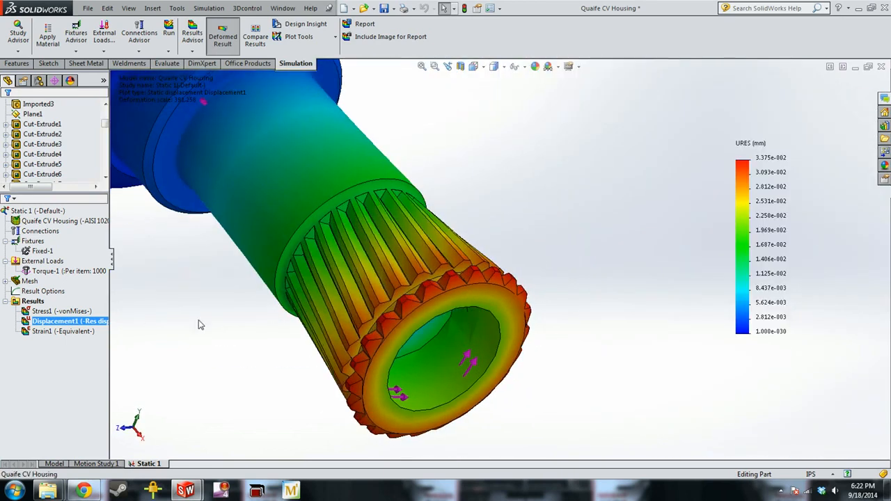
scroll(443, 316, down, 4)
middle_drag(528, 285, 441, 342)
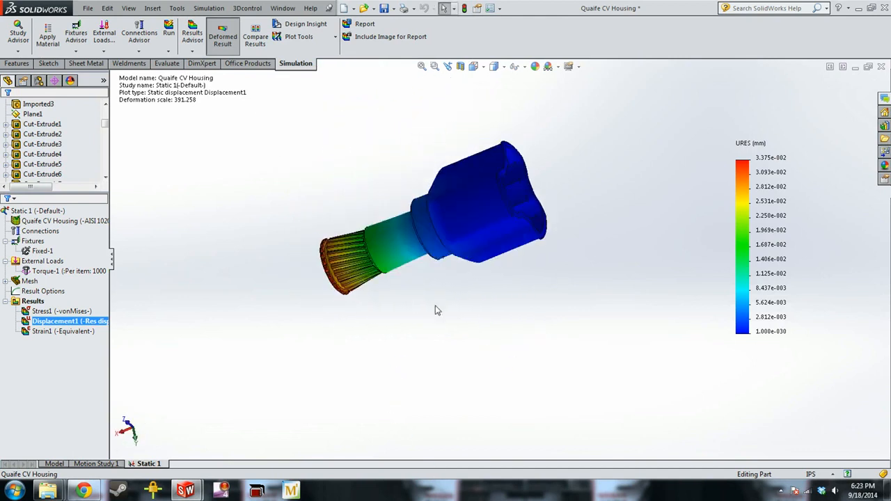
scroll(371, 317, up, 5)
scroll(370, 318, down, 5)
Return to the von Mises stress plot and view the stress distribution over the whole housing
click(77, 312)
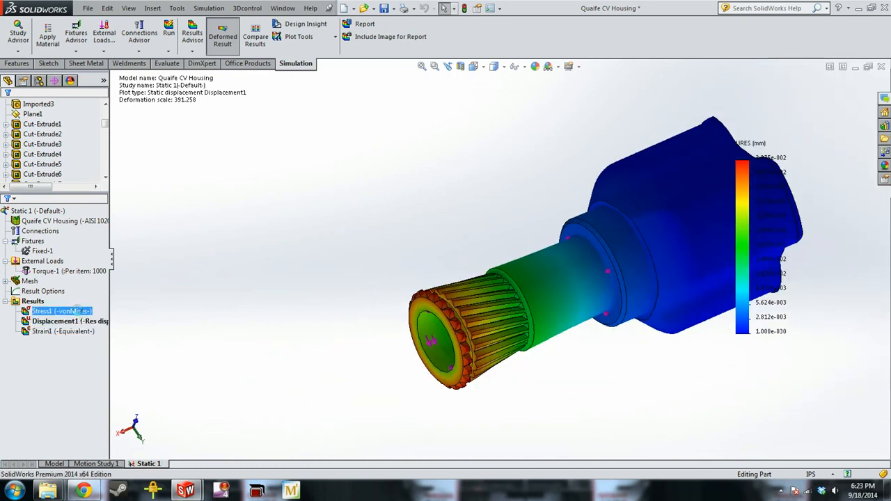
scroll(518, 250, down, 5)
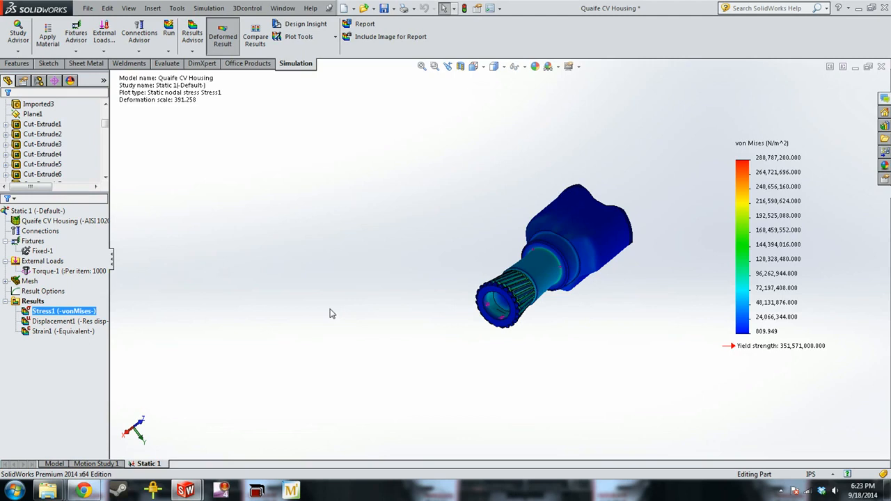
scroll(617, 198, up, 3)
scroll(547, 250, down, 2)
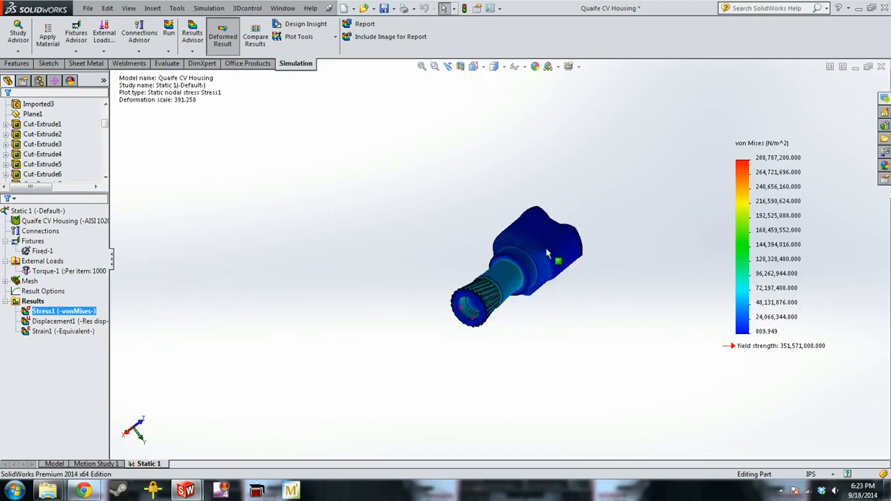
key(f)
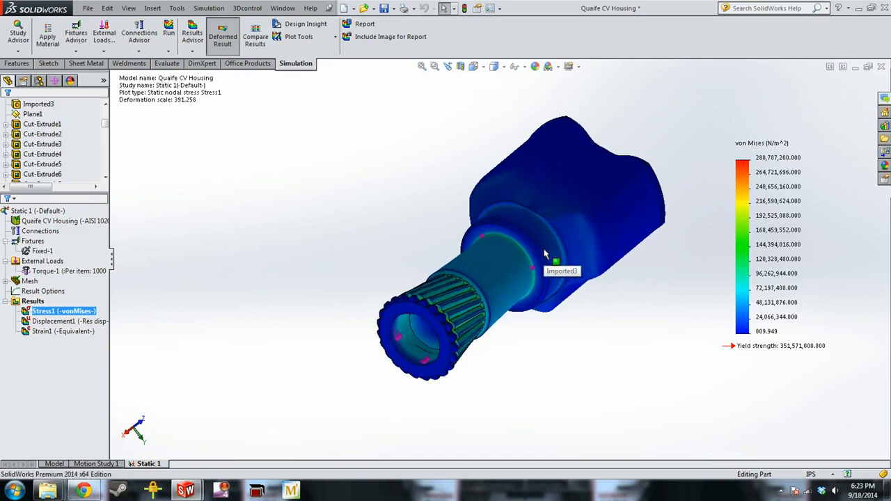